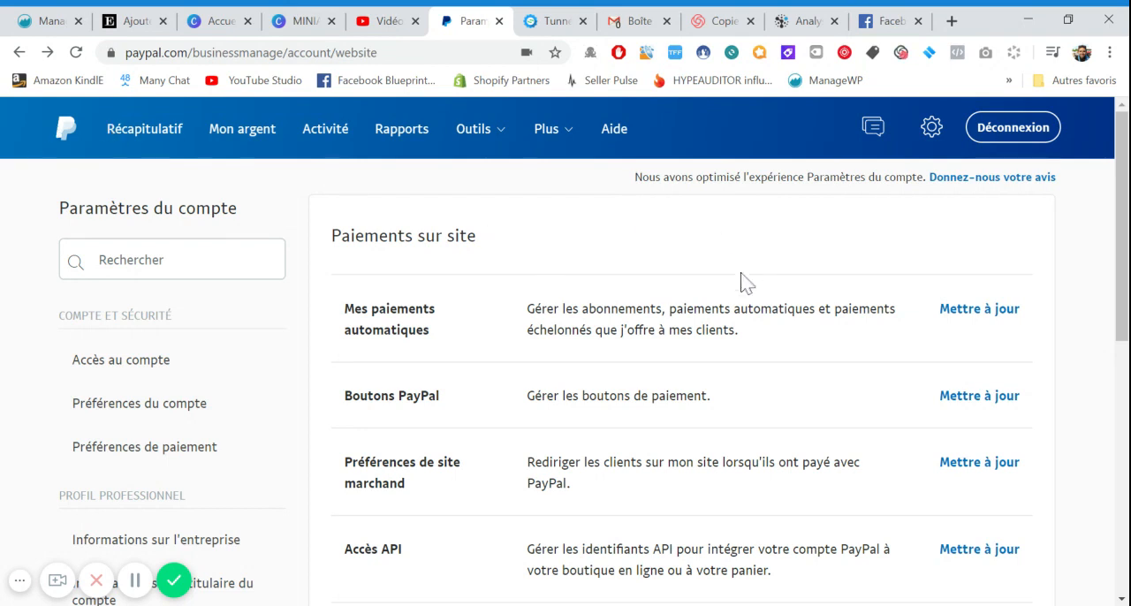
Look over the Paiements sur site account settings and open the update page for Mes paiements automatiques
click(932, 131)
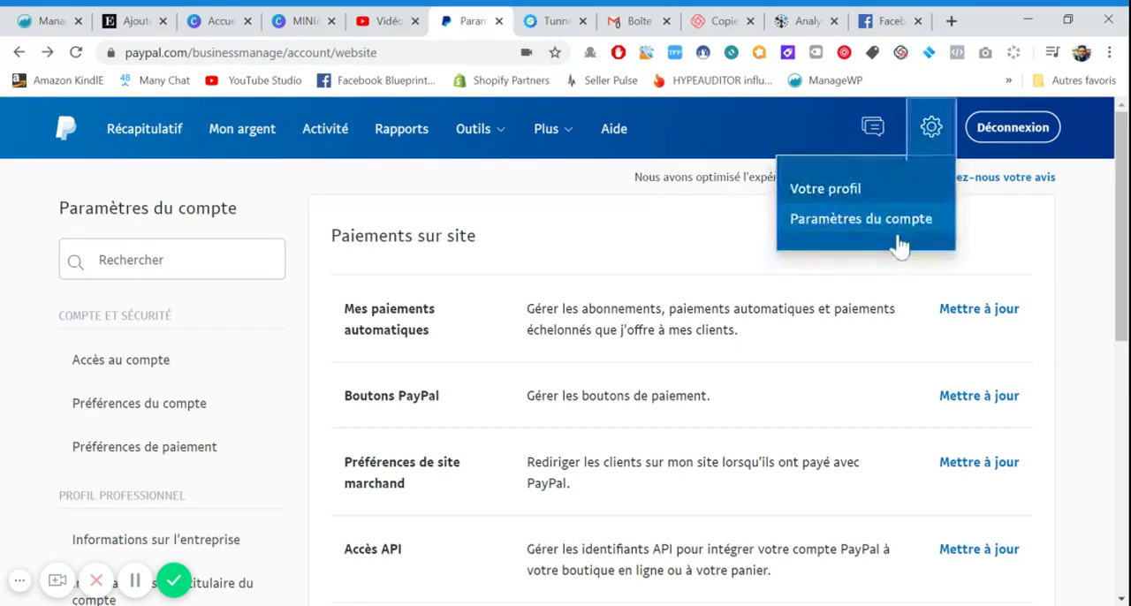
click(551, 209)
scroll(309, 257, down, 2)
scroll(94, 292, up, 1)
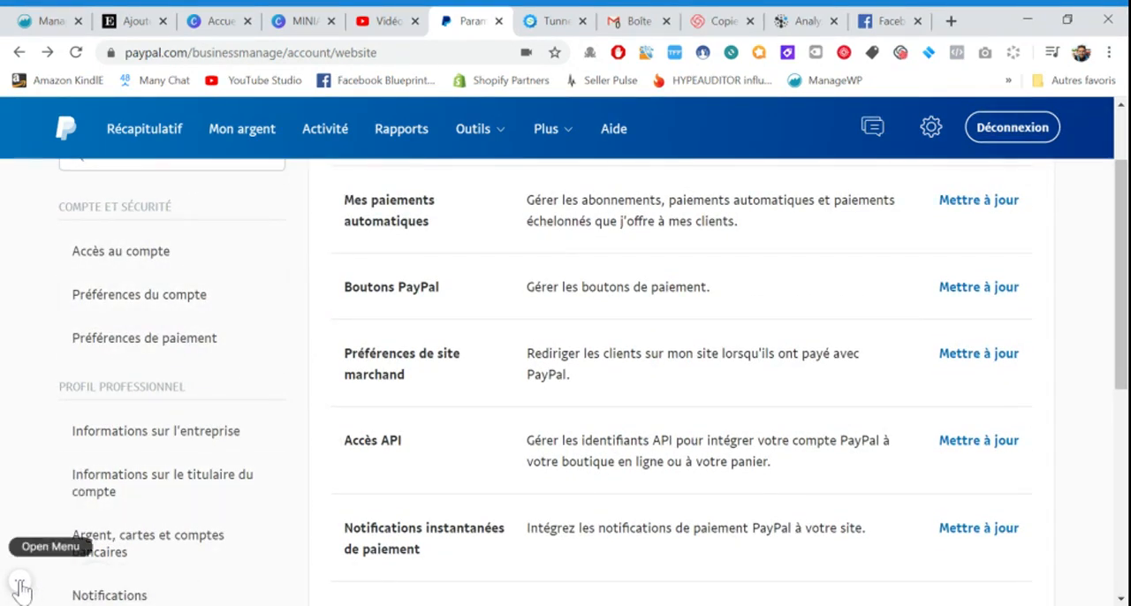
scroll(132, 416, down, 3)
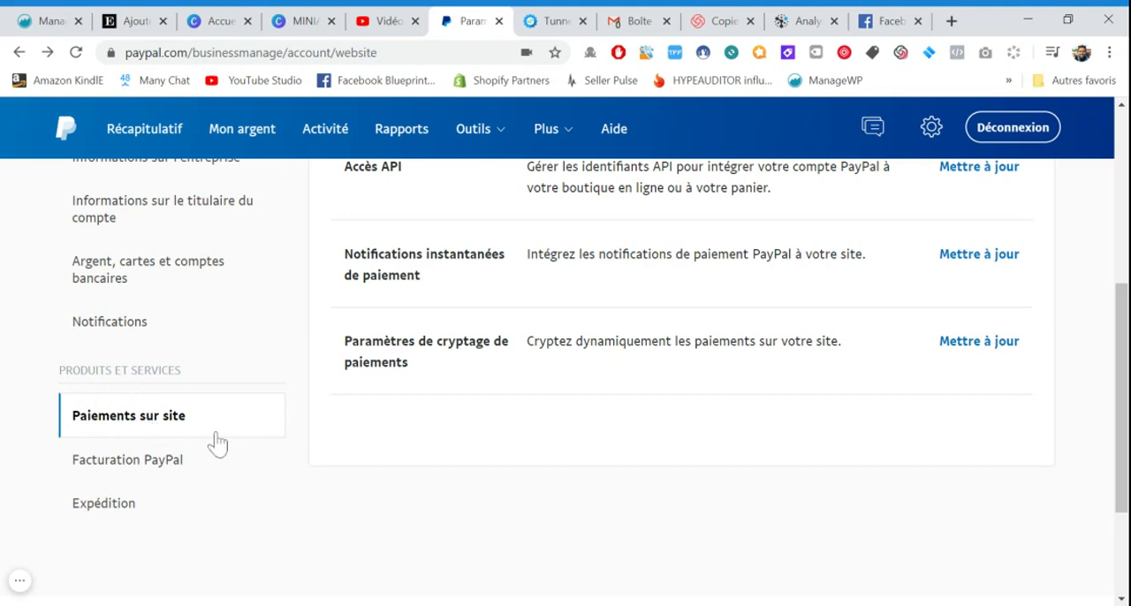
scroll(282, 451, up, 4)
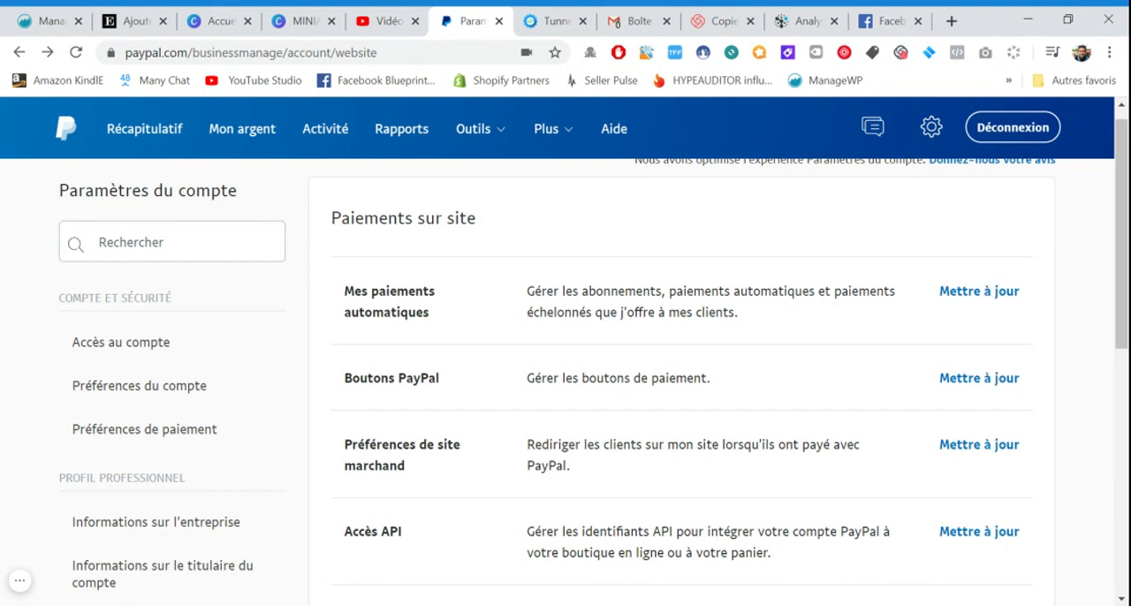
click(957, 300)
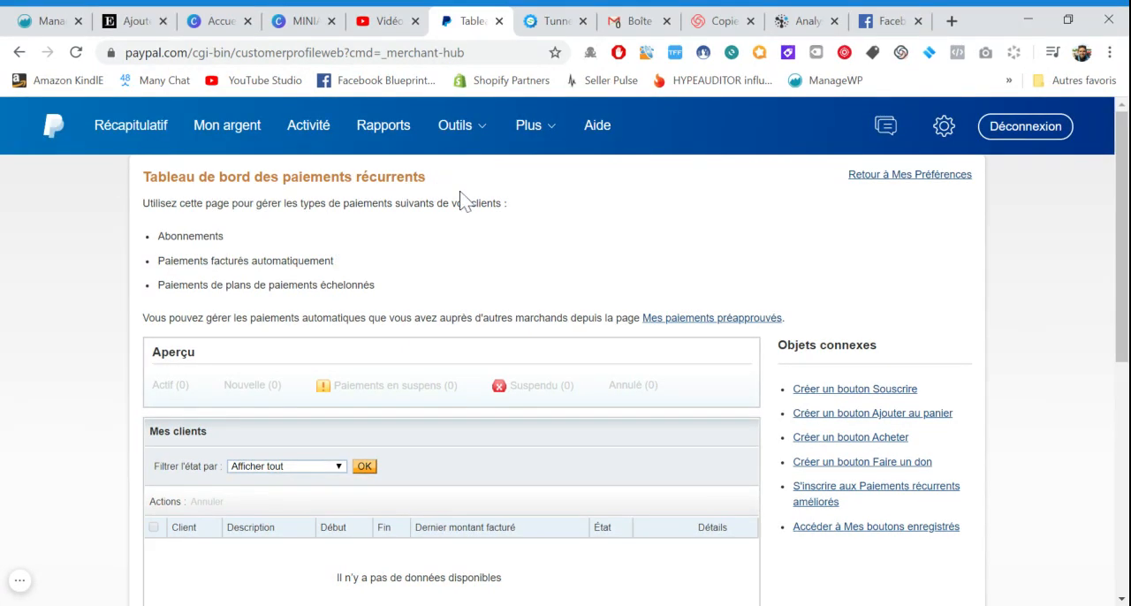
Start creating a Souscrire button from the recurring payments dashboard, with Abonnements as the button type
scroll(606, 301, down, 2)
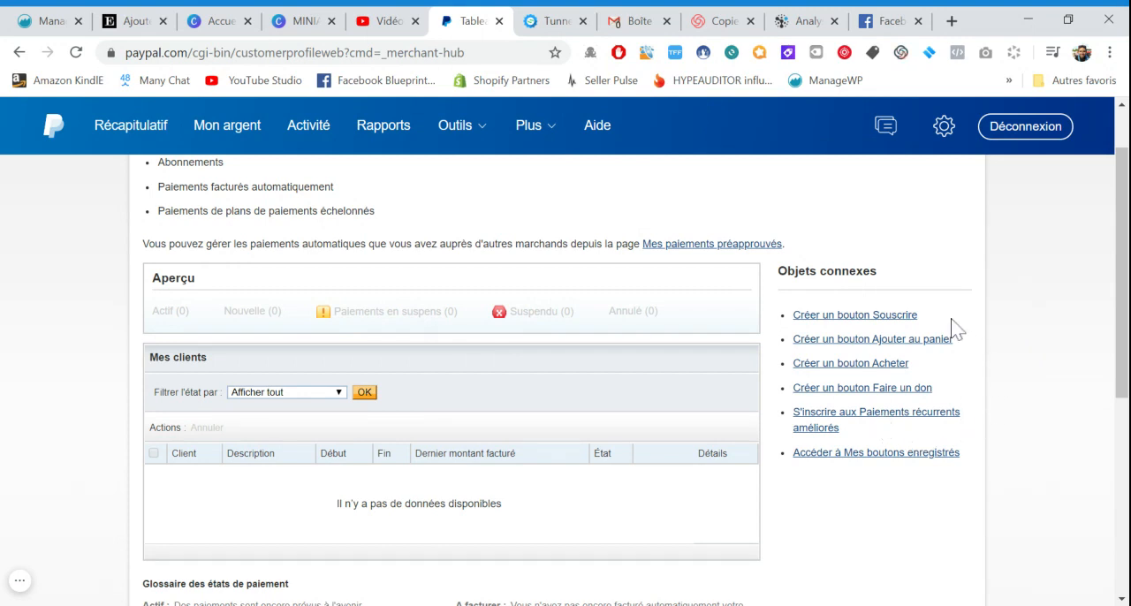
click(886, 325)
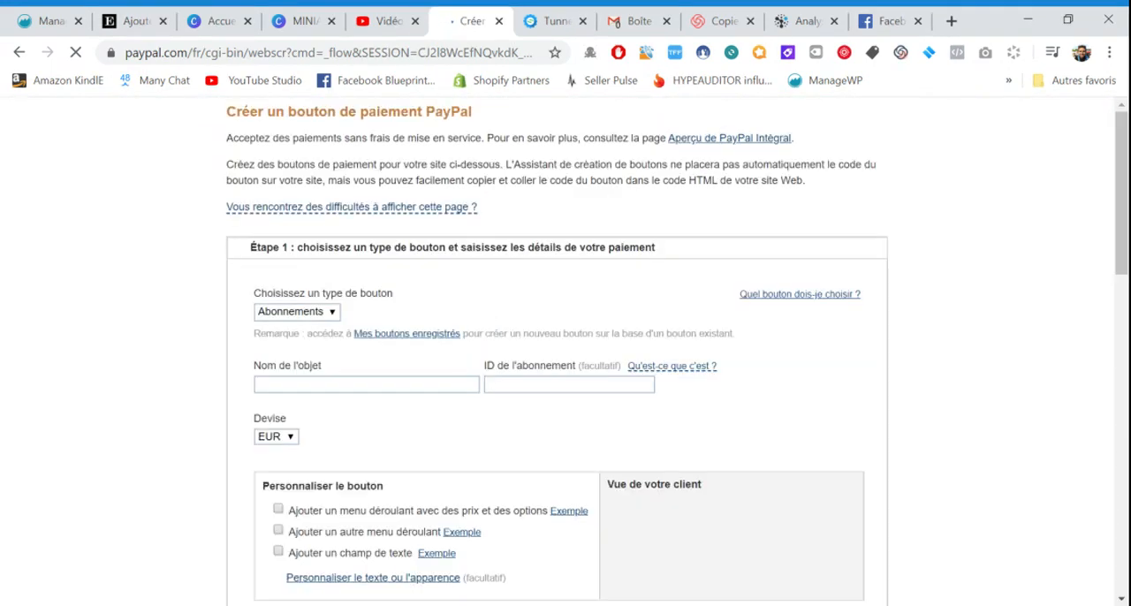
scroll(558, 351, down, 1)
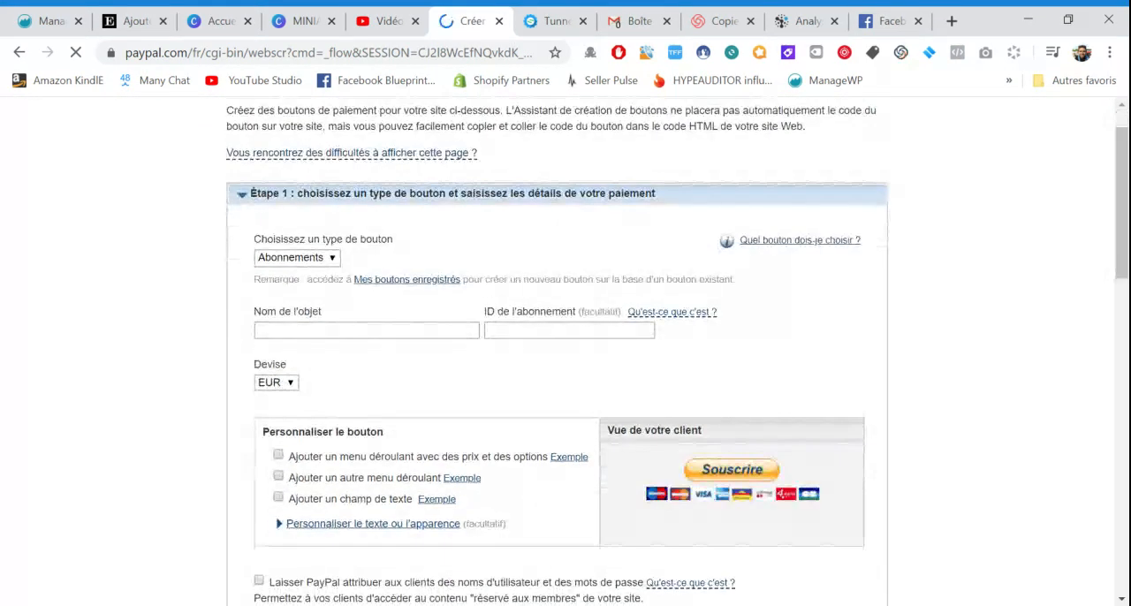
scroll(424, 268, down, 2)
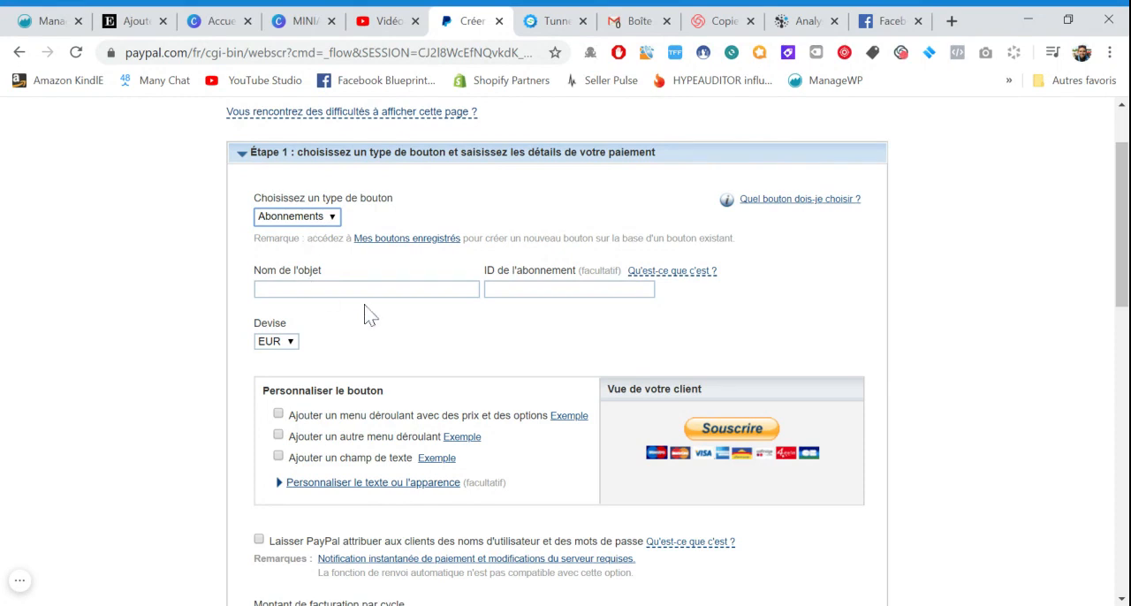
Name the subscription item "Souscrire à la formation mensuelle"
key(Tab)
text(Sou)
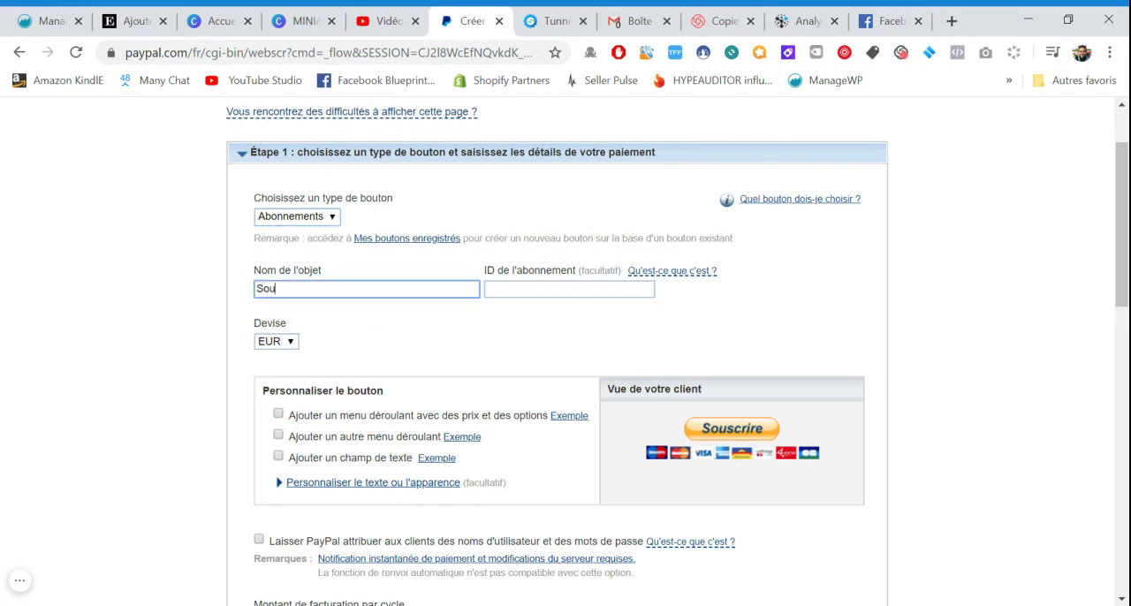
text(scrire à la formation mensuelle)
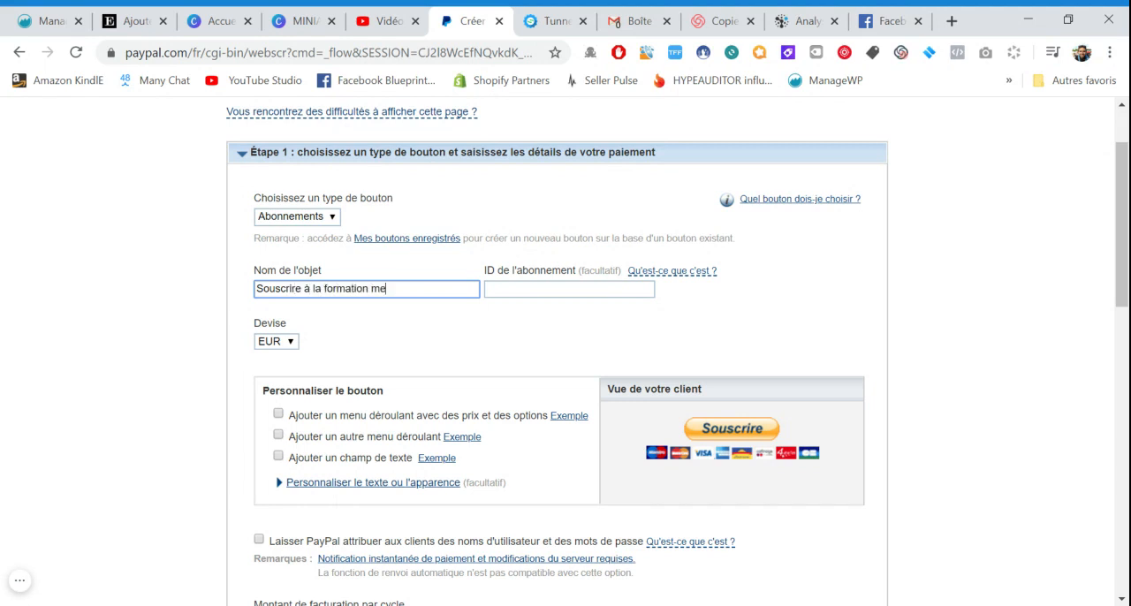
click(436, 324)
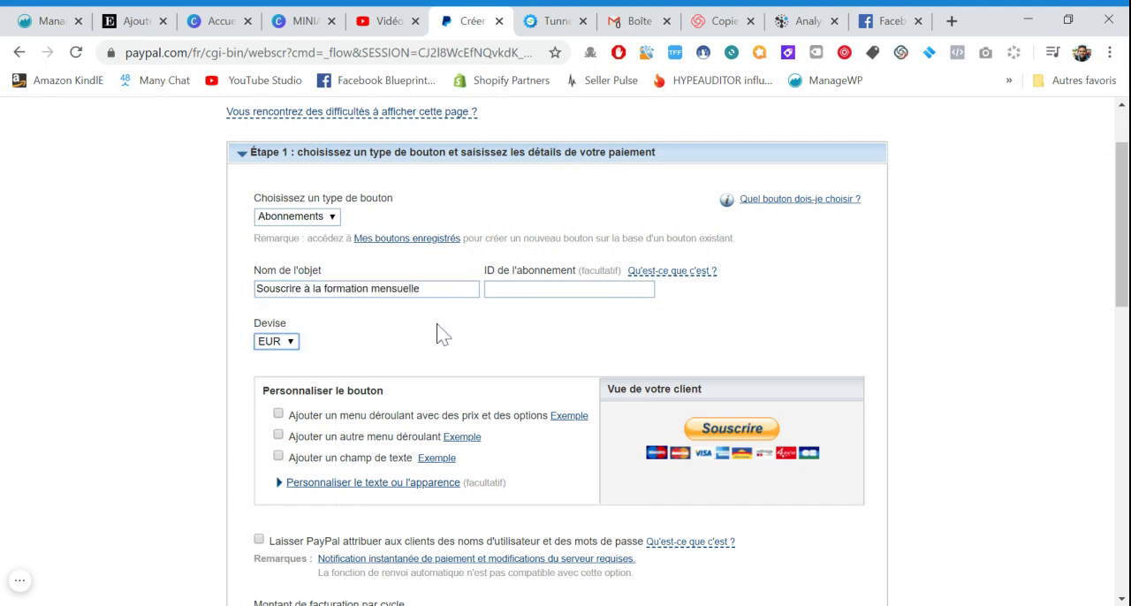
View the examples for the dropdown menu with prices and options and for the additional dropdown menu
scroll(435, 324, down, 1)
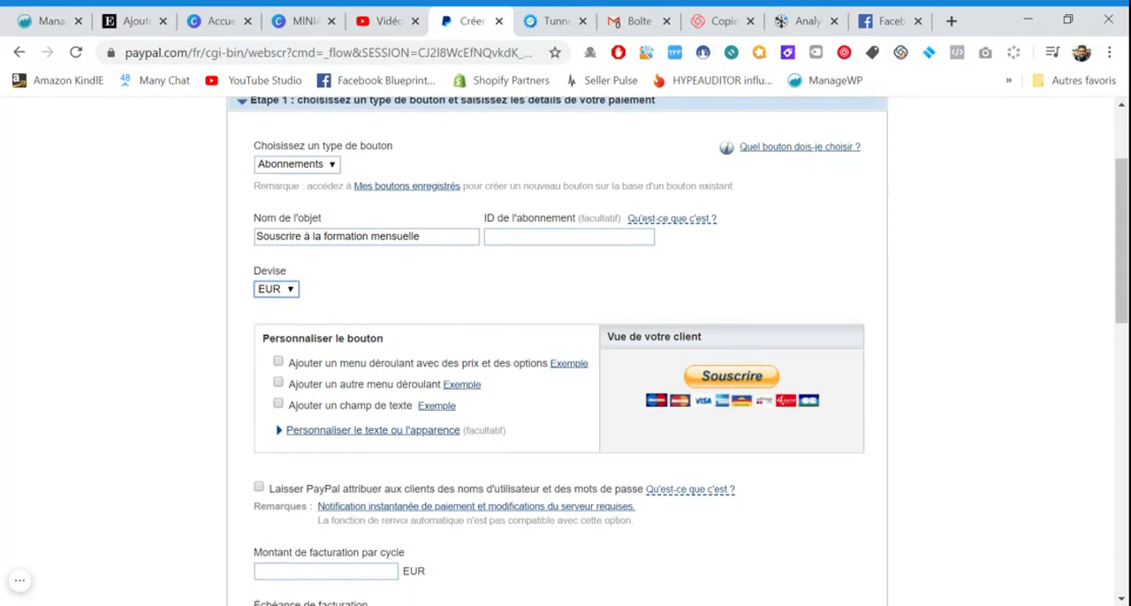
scroll(273, 356, down, 1)
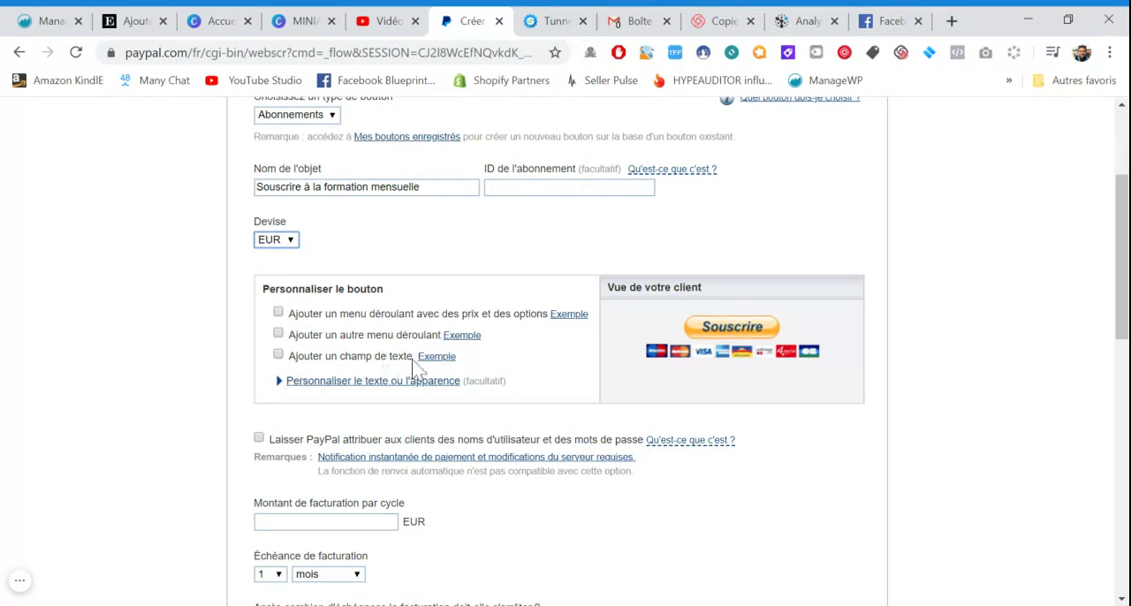
click(558, 318)
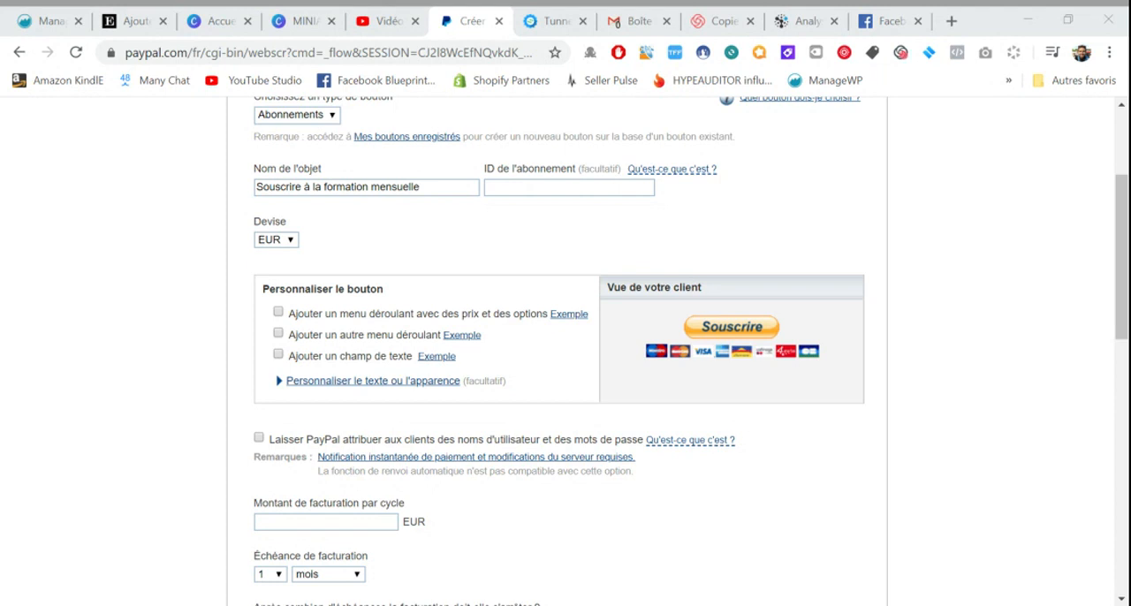
click(485, 24)
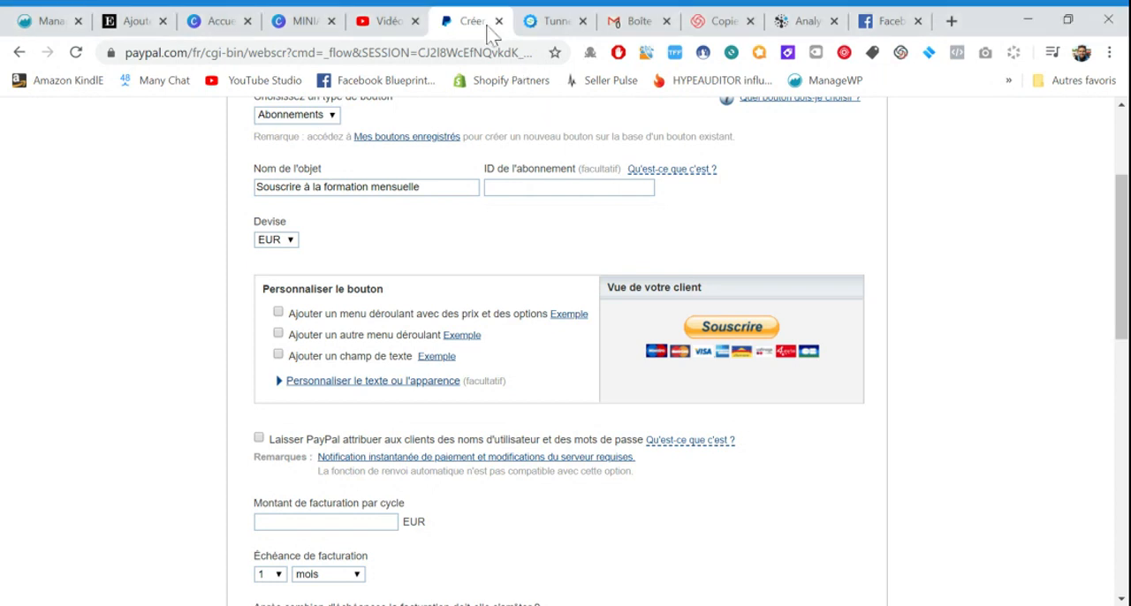
click(474, 343)
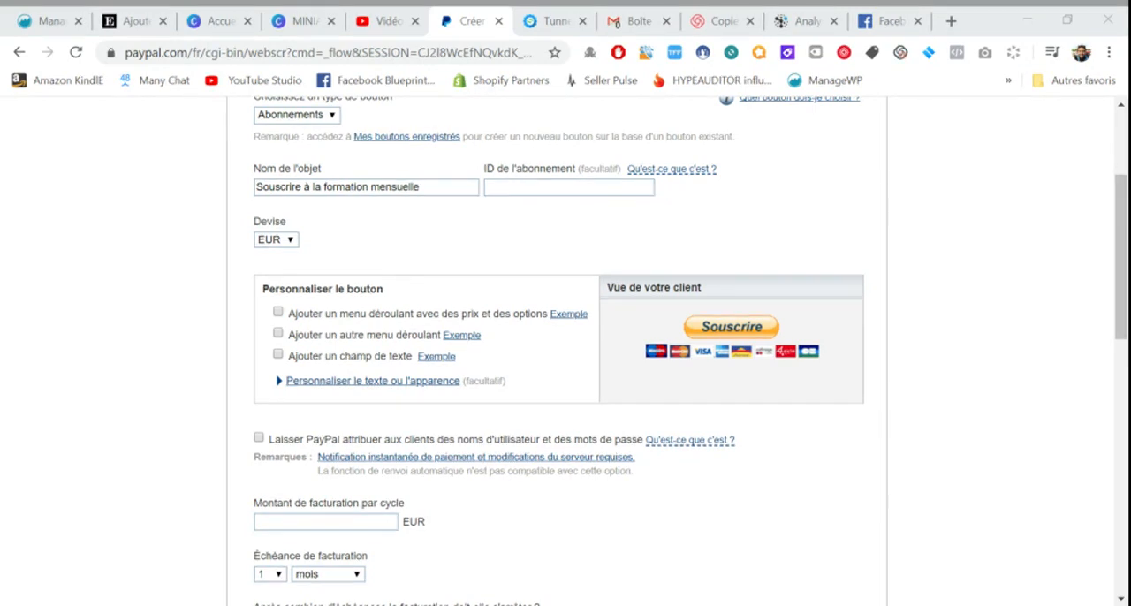
click(547, 311)
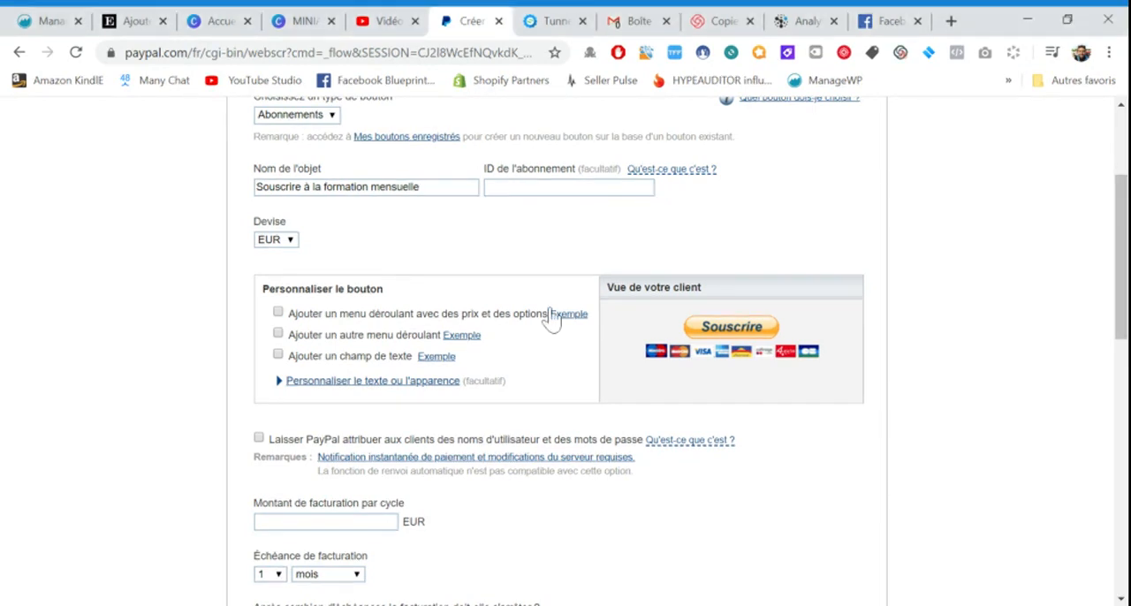
Add a dropdown menu with prices and options to the button, described as "Option de paiement"
click(277, 314)
scroll(523, 351, down, 1)
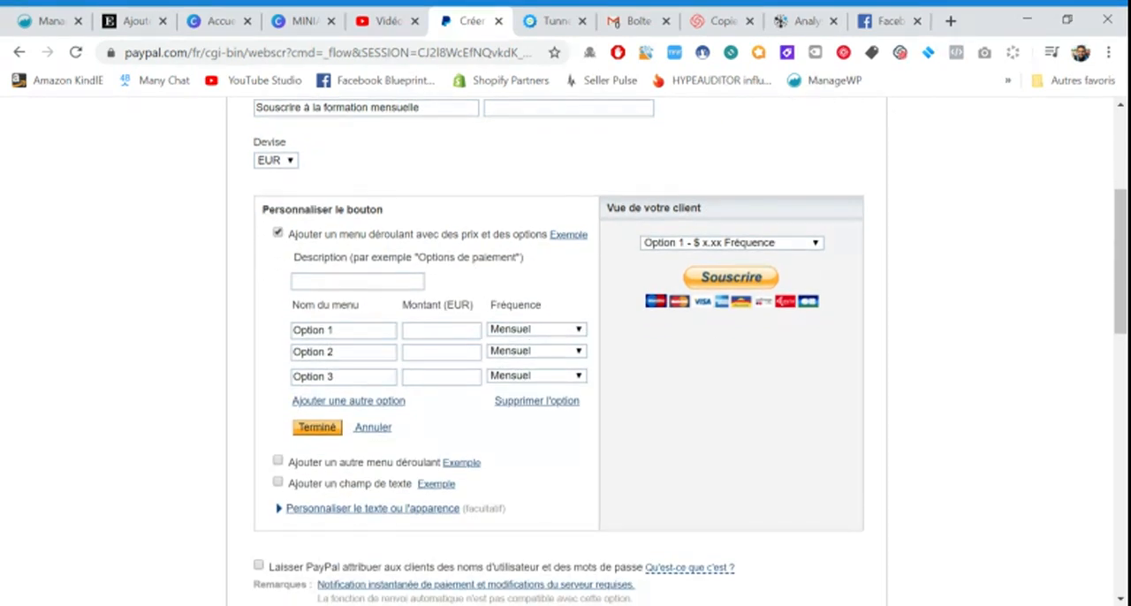
click(357, 281)
text(Option de p)
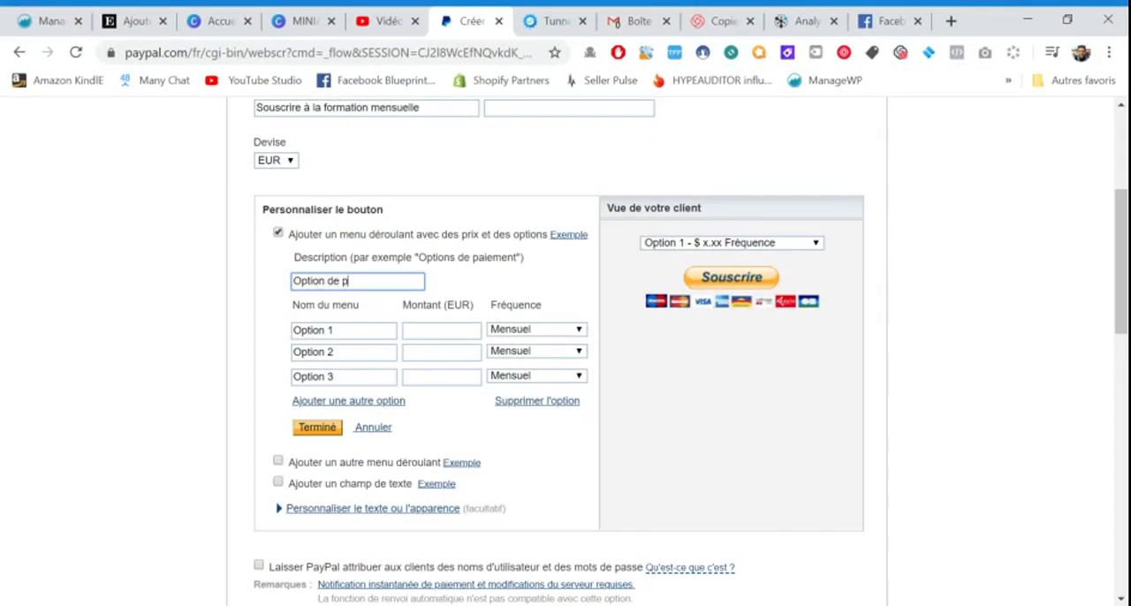
text(aiement)
Set the menu amounts to 40 EUR for Option 1, 80 EUR for Option 2 and 100 EUR for Option 3
click(336, 330)
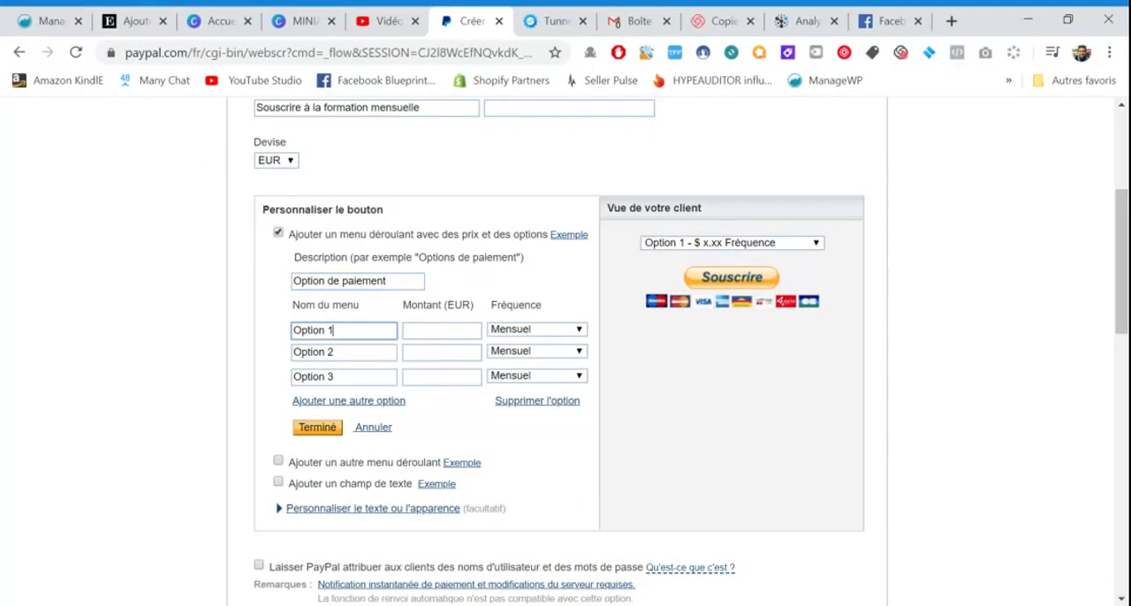
drag(335, 330, 293, 330)
click(335, 330)
click(440, 331)
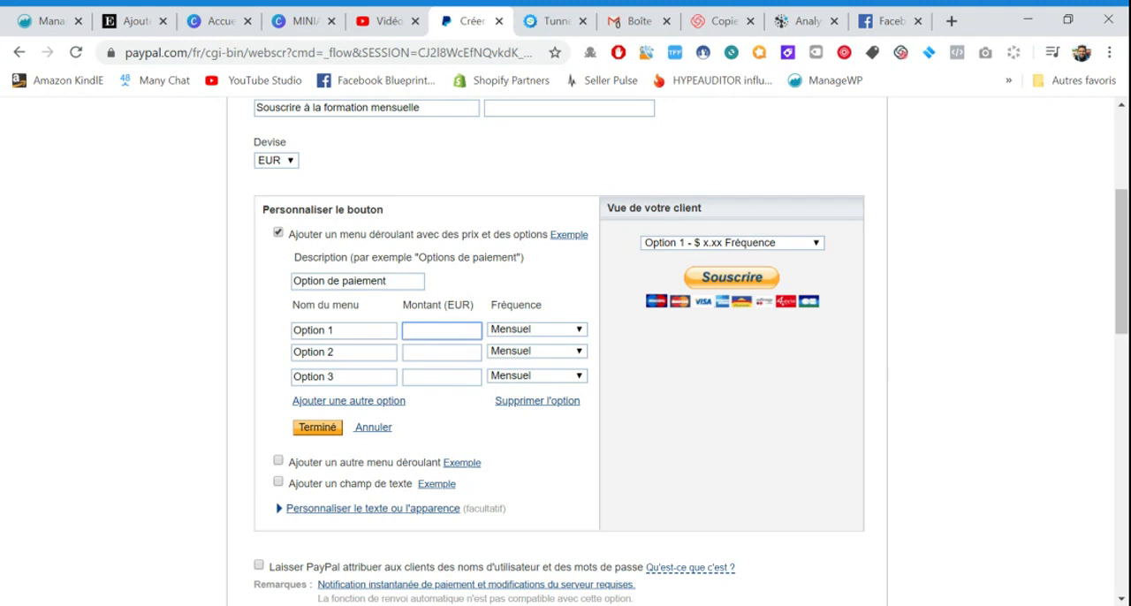
text(40)
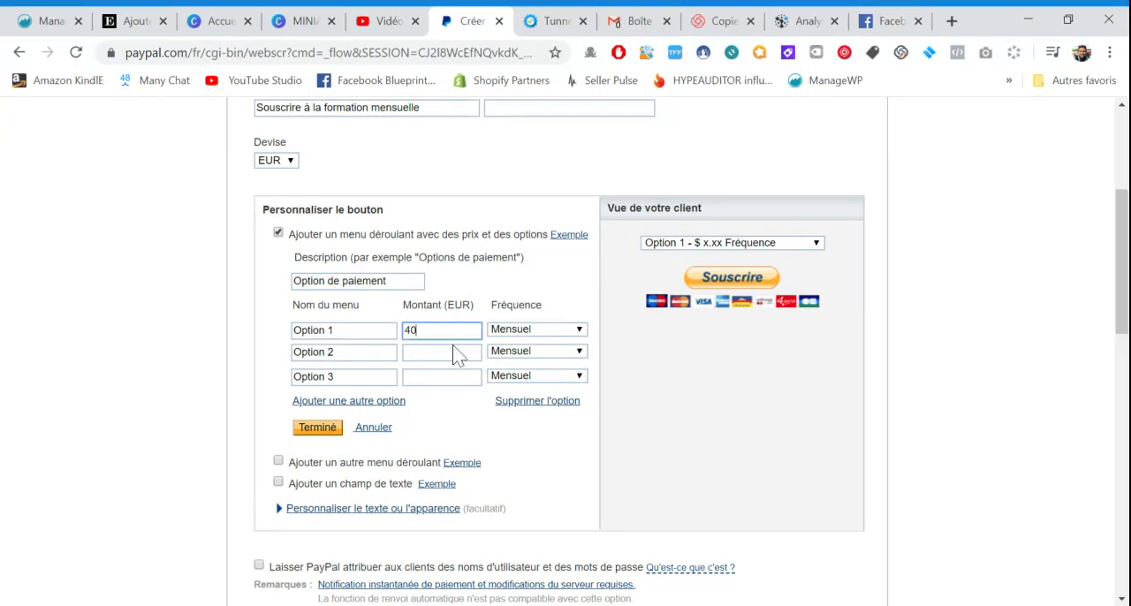
click(457, 351)
text(80)
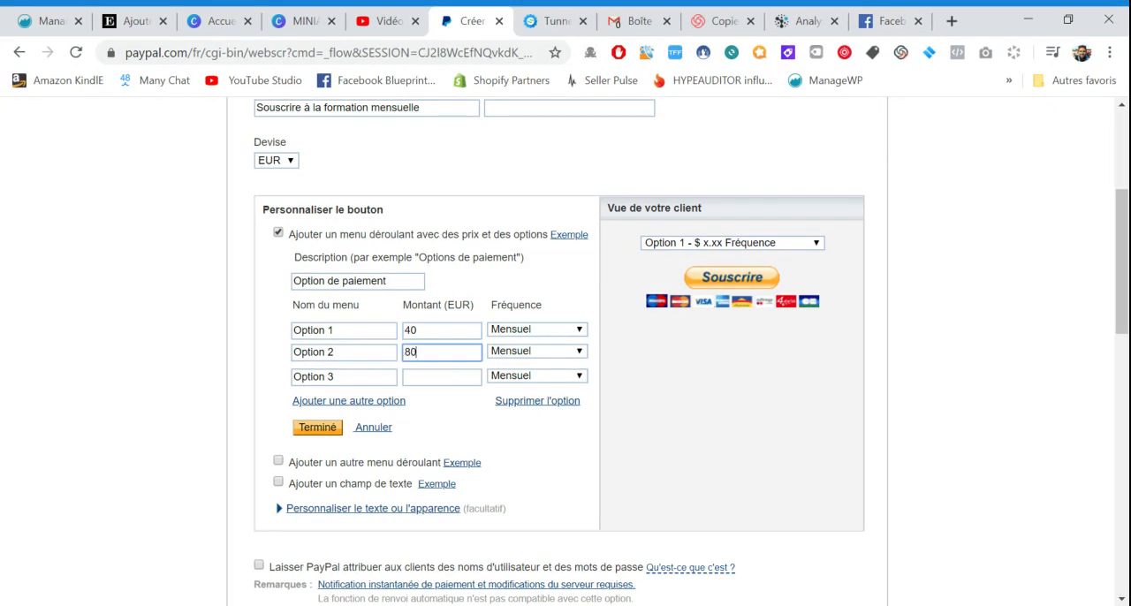
click(449, 377)
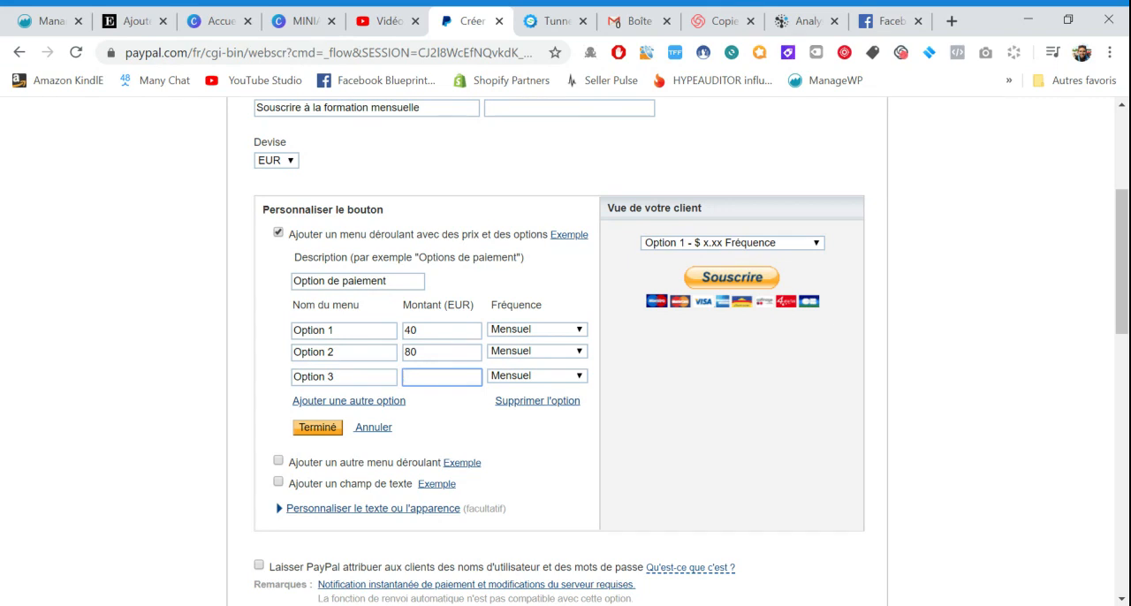
text(100)
Check the frequency choices for Option 1, keep Mensuel and save the price menu
click(582, 330)
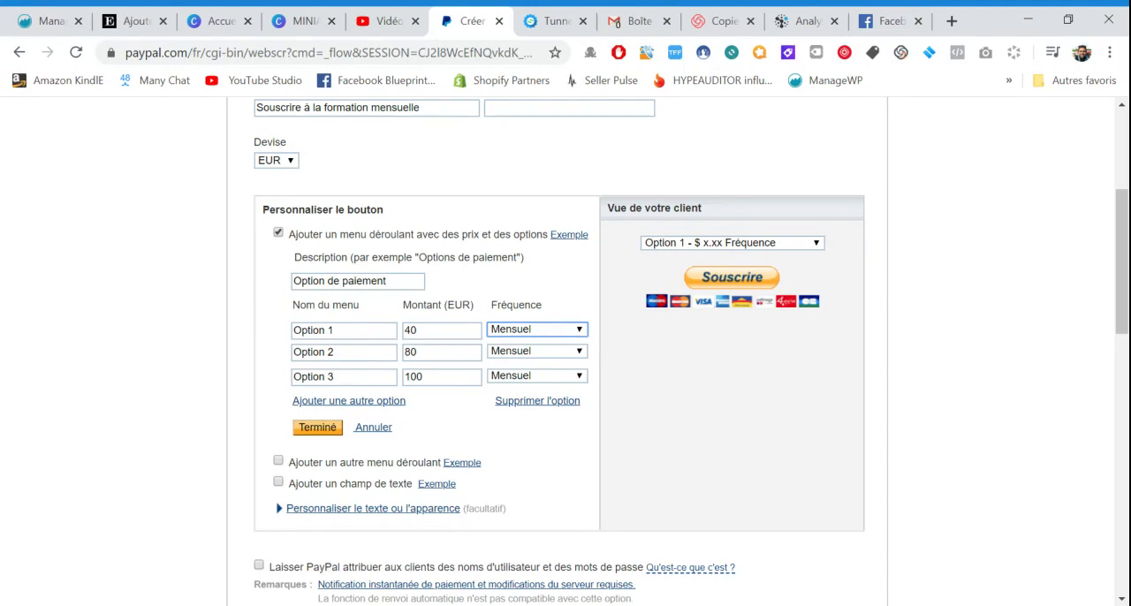
click(454, 424)
scroll(448, 424, down, 1)
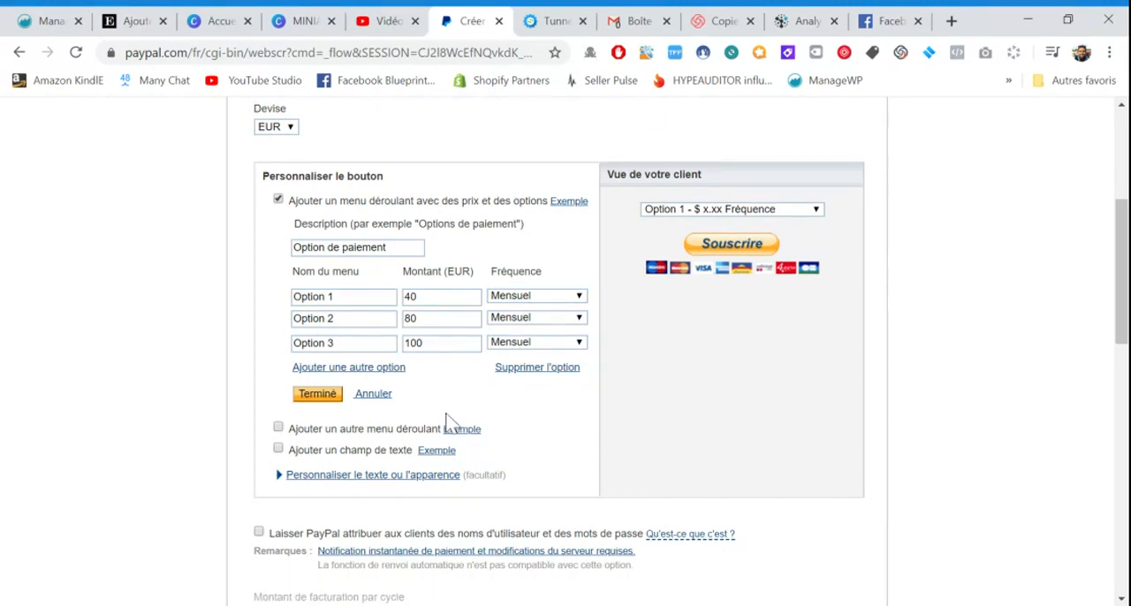
click(318, 394)
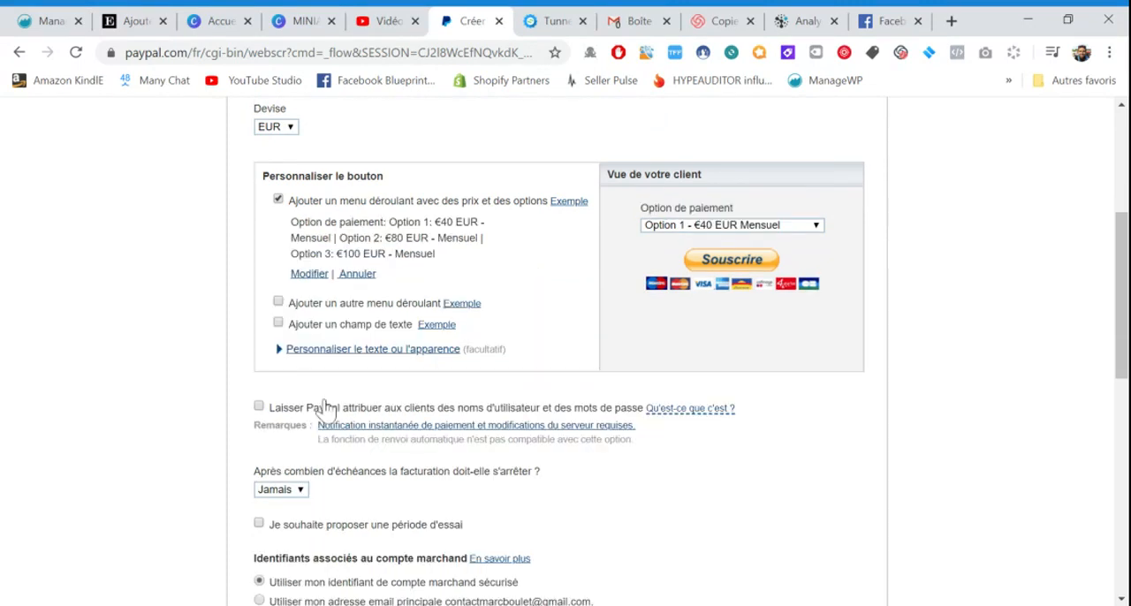
Try out a second dropdown menu and a text field named "Profitez de cette option uniqu" on the button, removing both
click(279, 303)
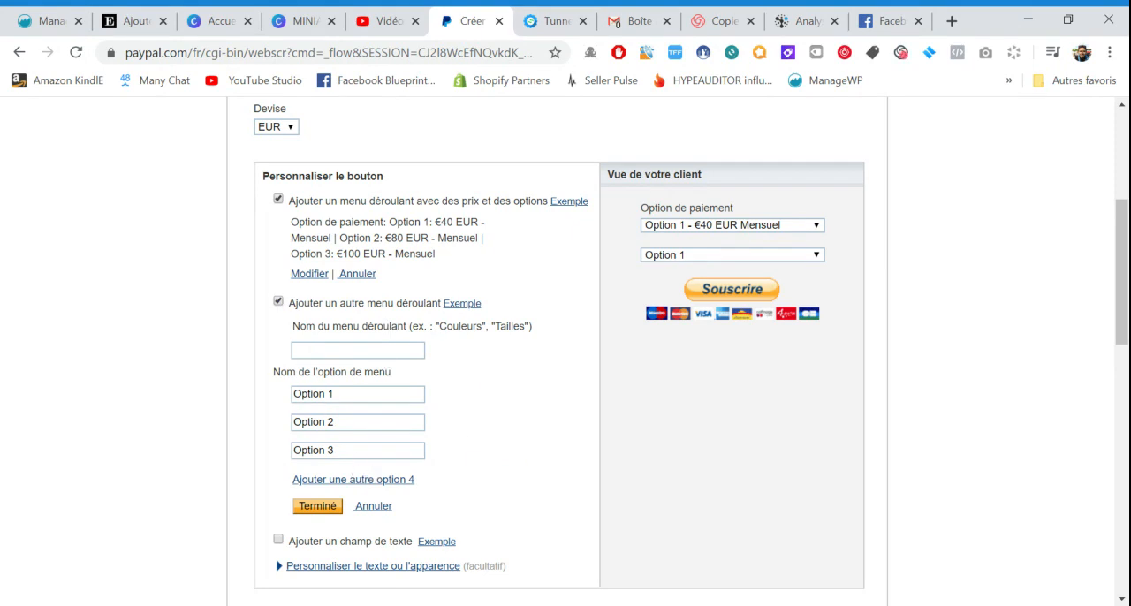
click(278, 302)
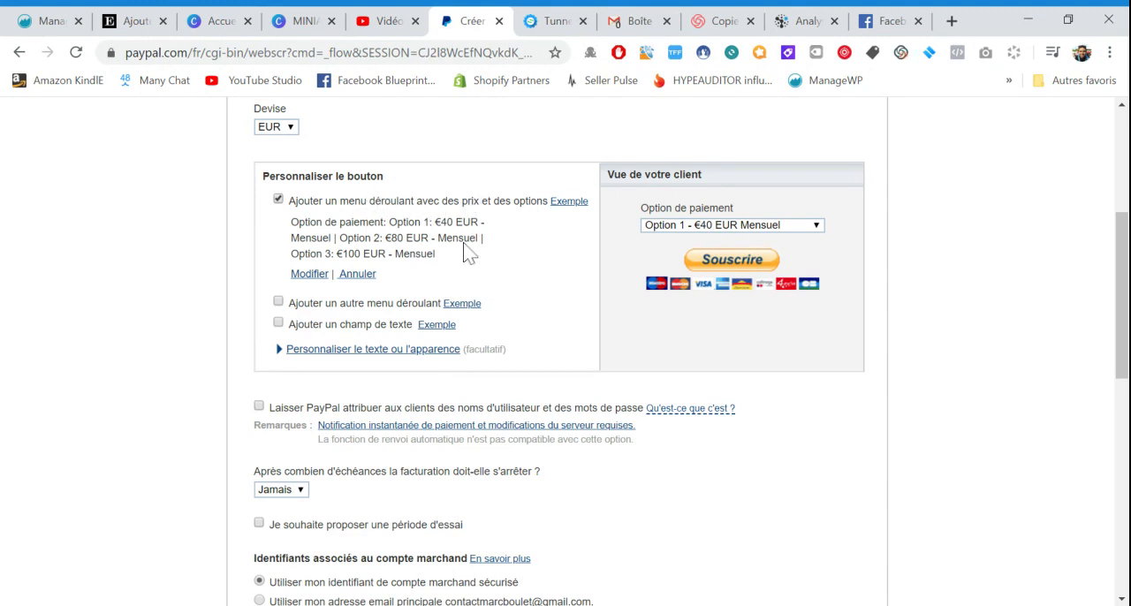
scroll(464, 247, down, 1)
click(279, 303)
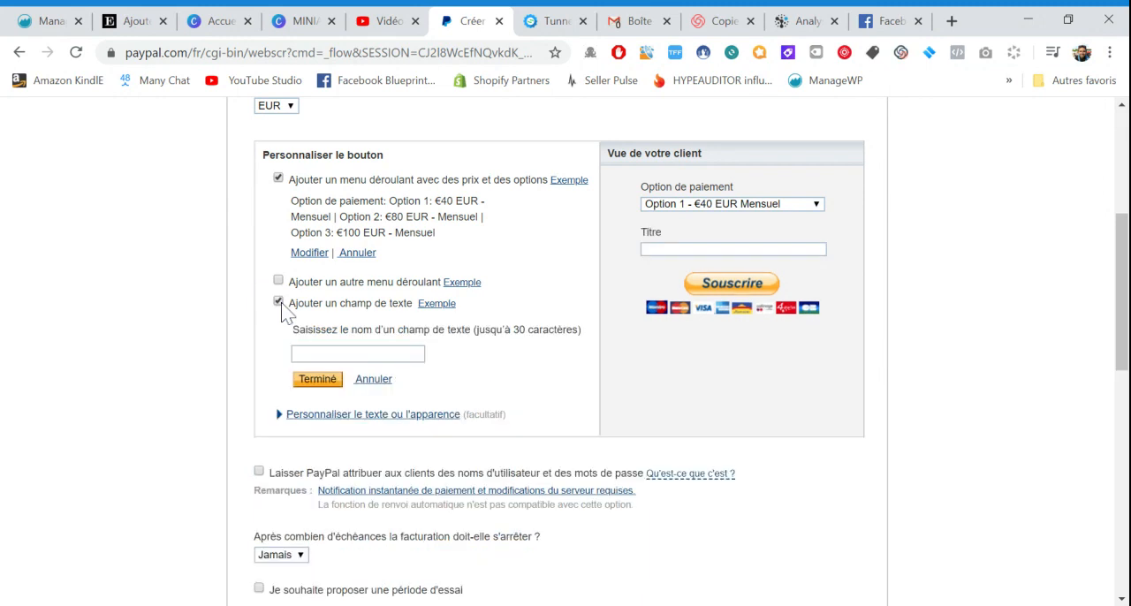
click(320, 353)
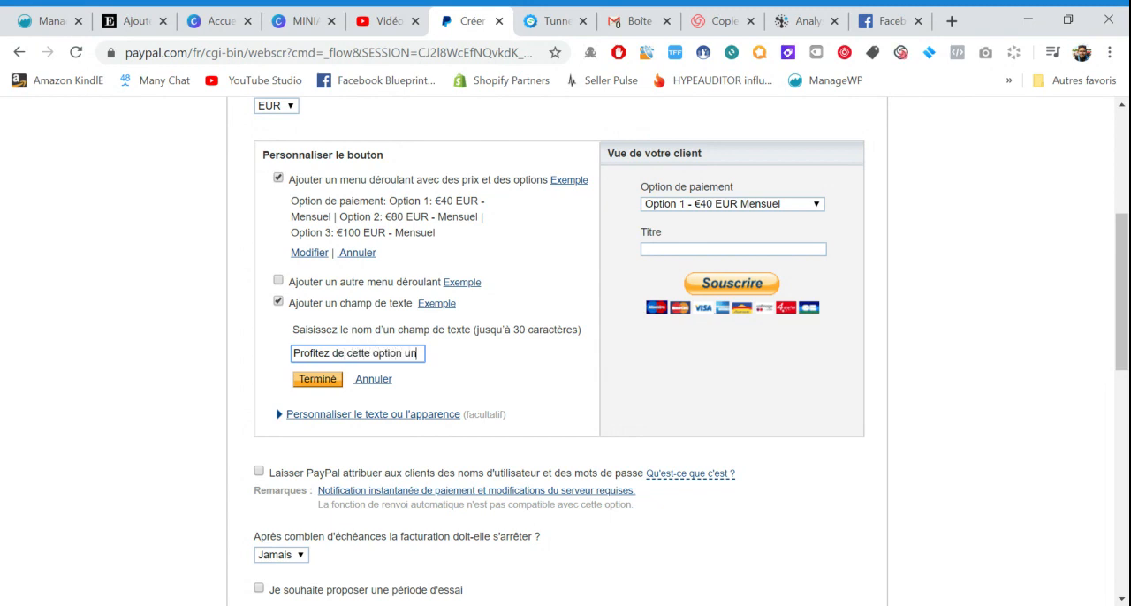
text(iqu)
click(316, 380)
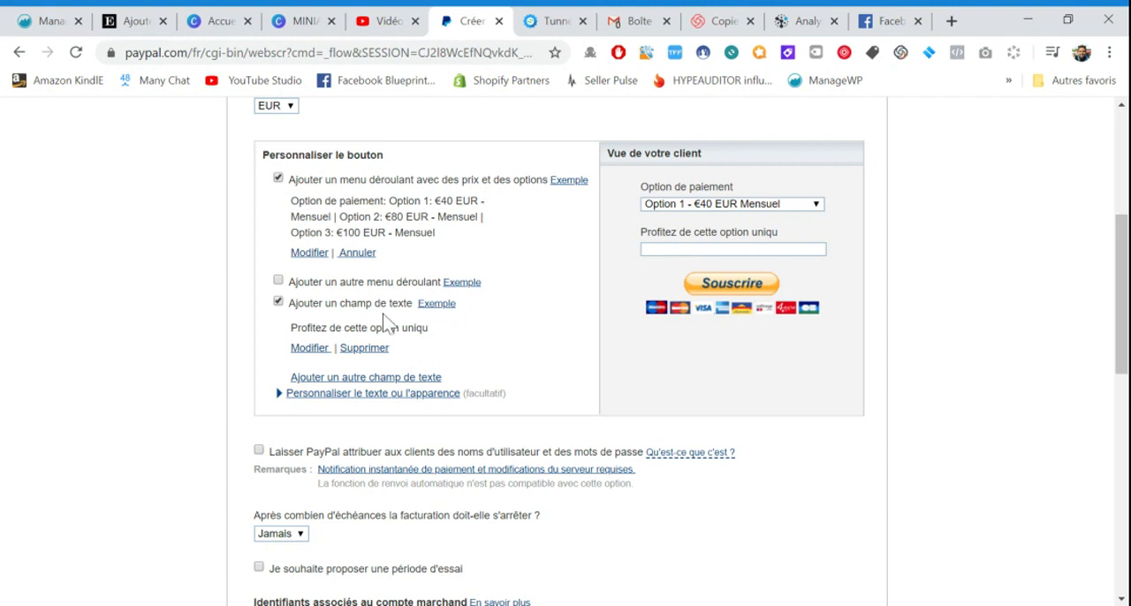
click(279, 303)
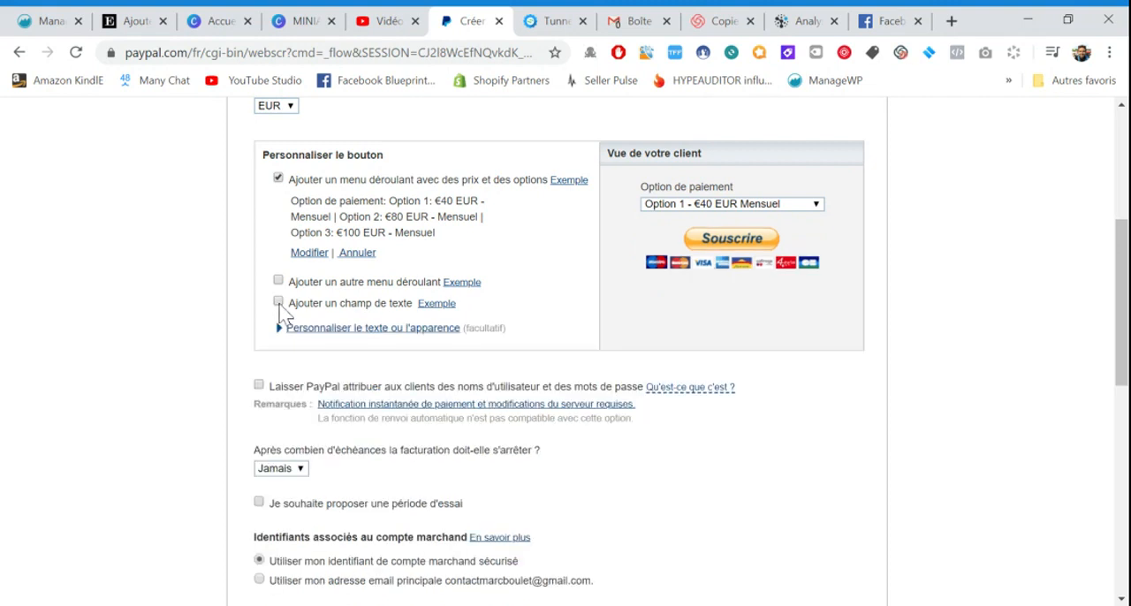
Expand the button's text and appearance options, try the button text "Acheter" and switch it back to "Souscrire"
click(382, 334)
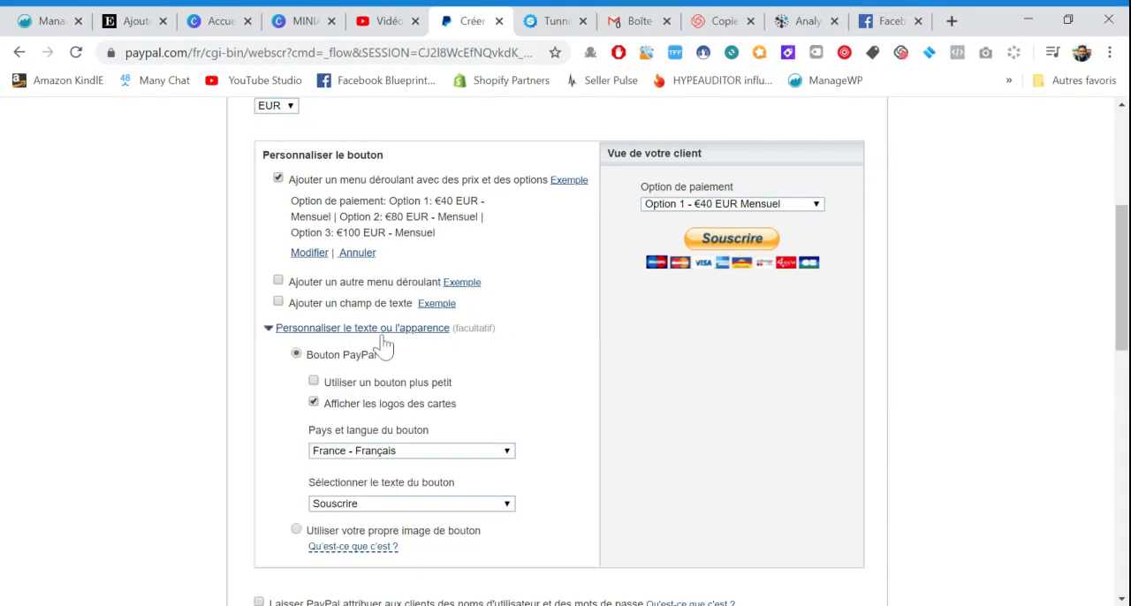
scroll(533, 379, down, 1)
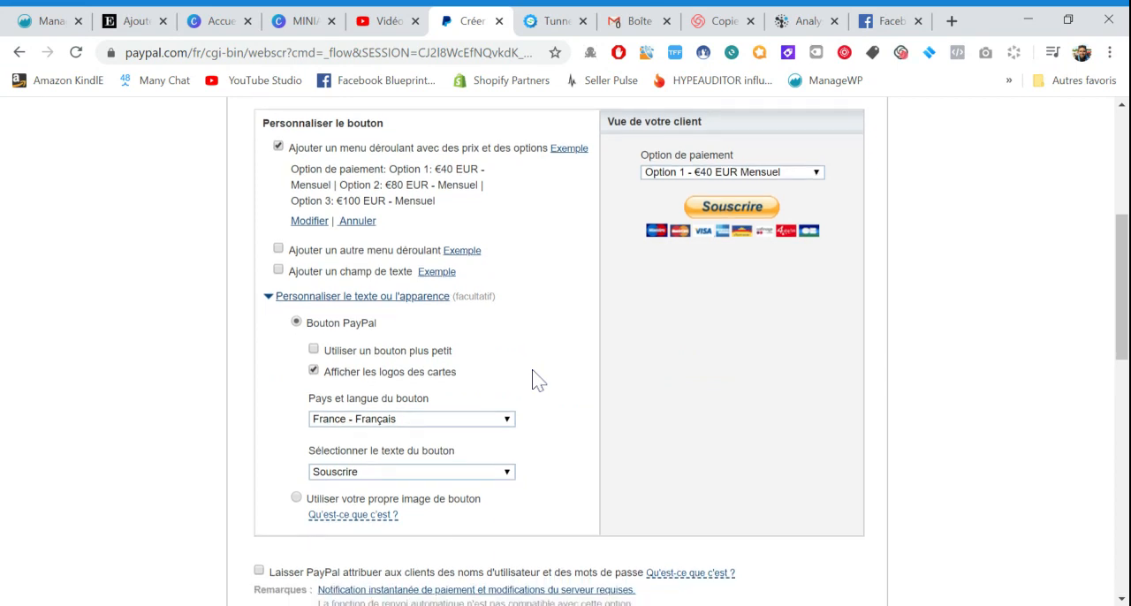
scroll(284, 357, down, 1)
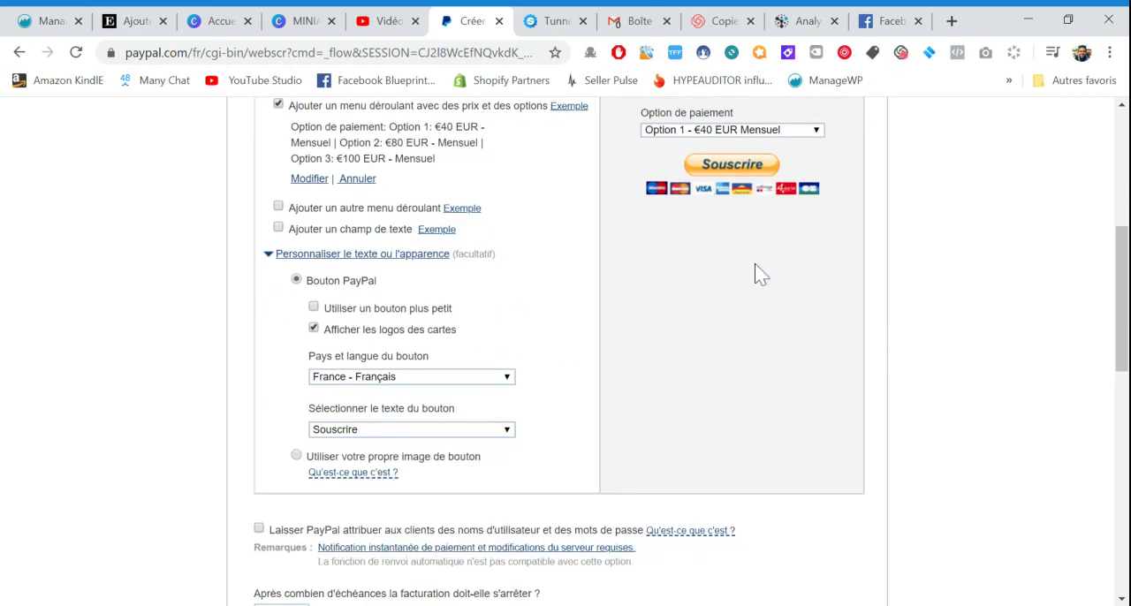
scroll(755, 272, up, 2)
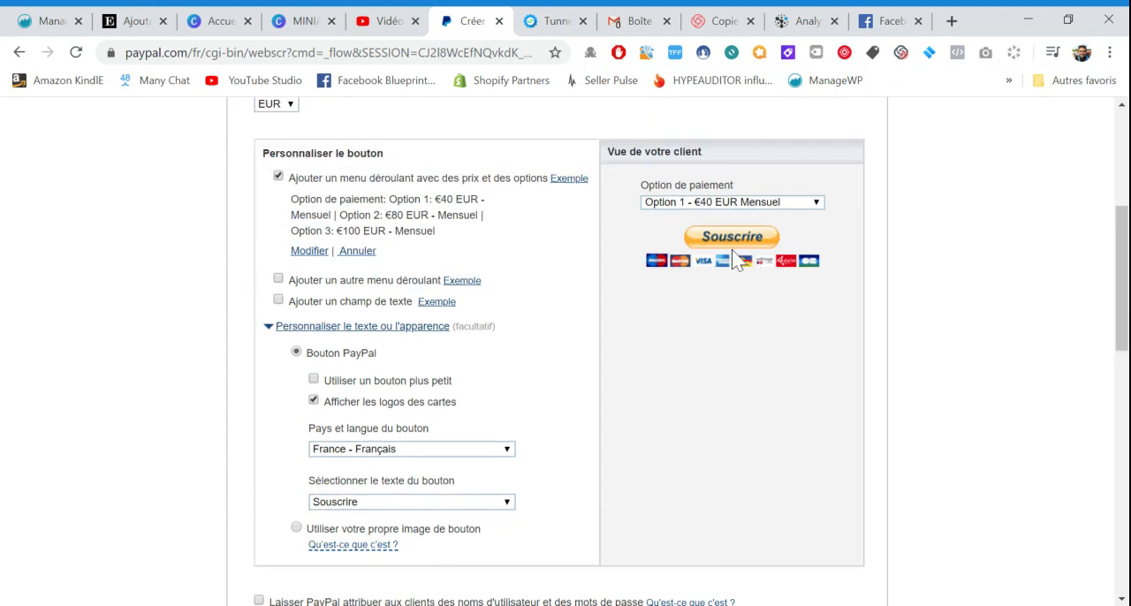
click(465, 520)
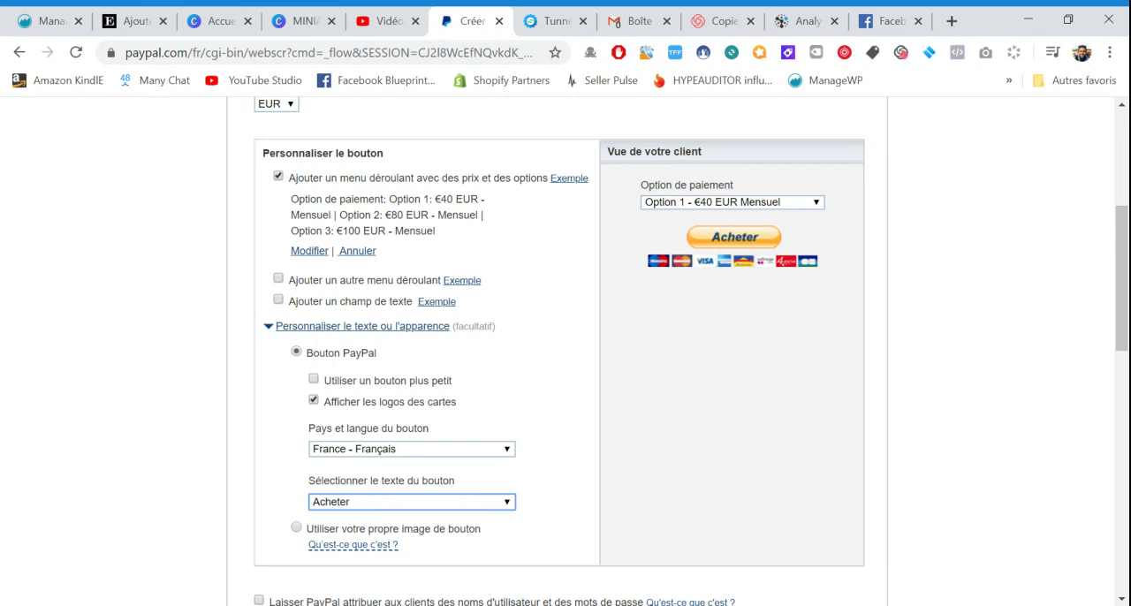
click(465, 517)
click(557, 465)
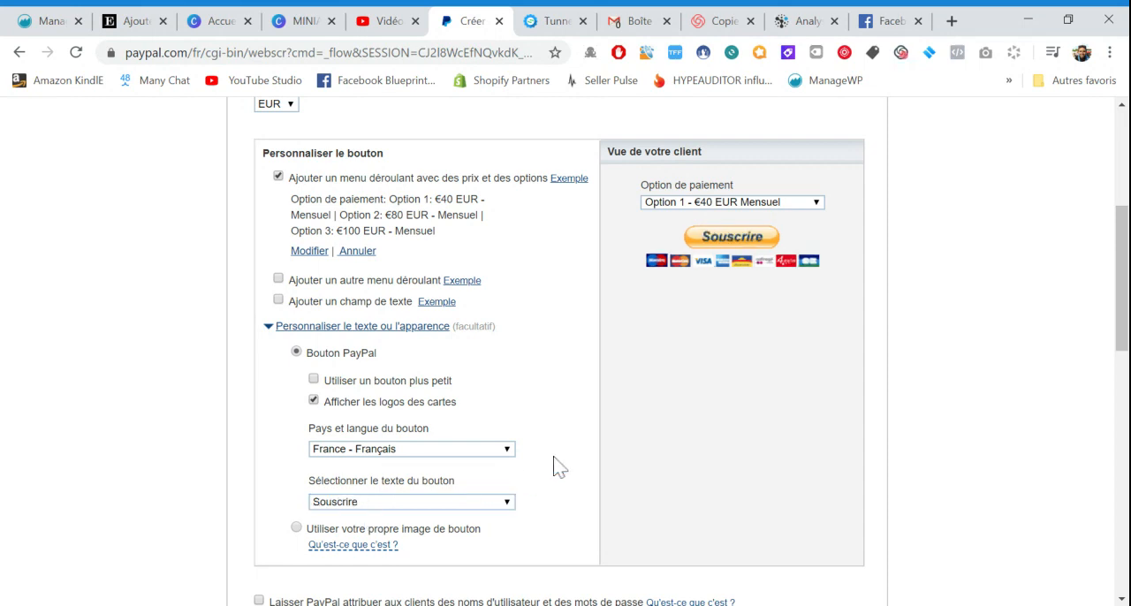
Try out using a custom button image instead of the PayPal button, returning to "Bouton PayPal"
click(399, 535)
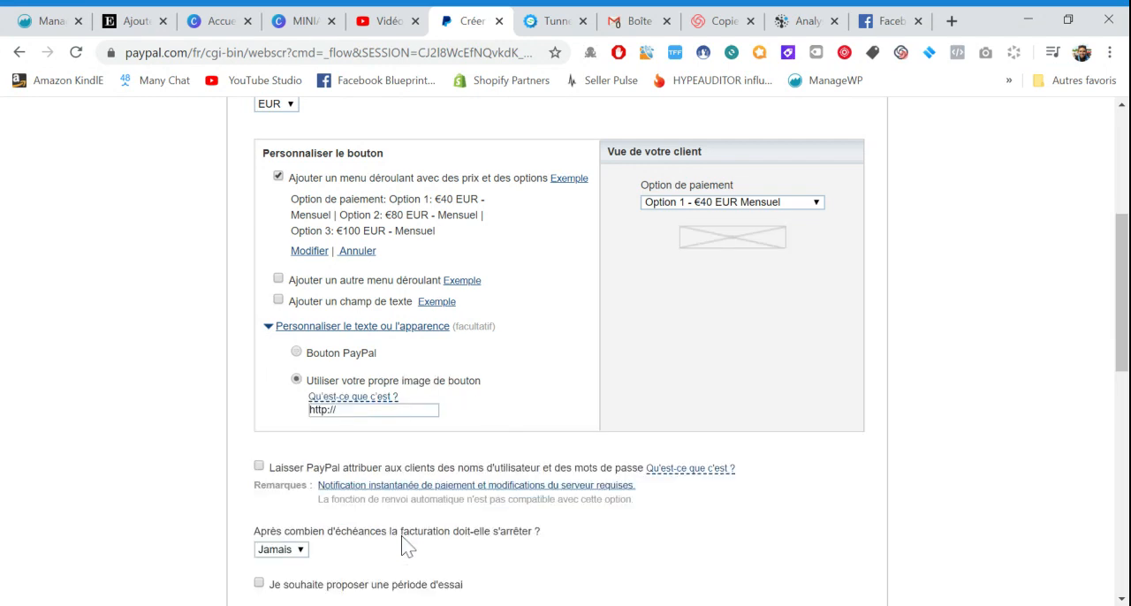
scroll(442, 542, down, 1)
scroll(389, 548, up, 1)
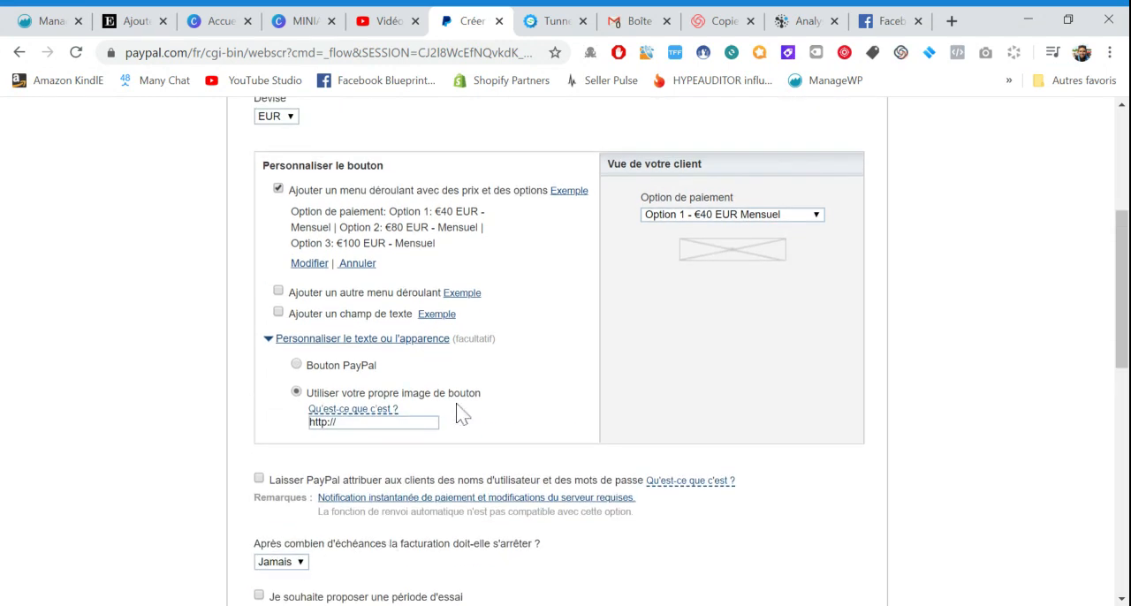
scroll(462, 412, up, 1)
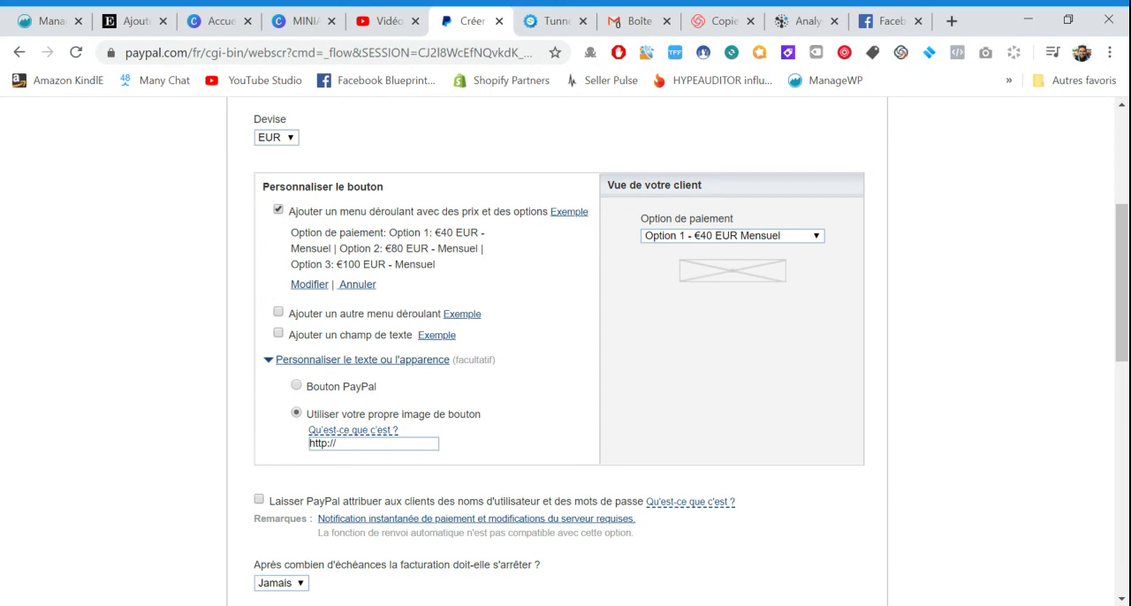
click(317, 387)
scroll(353, 398, down, 1)
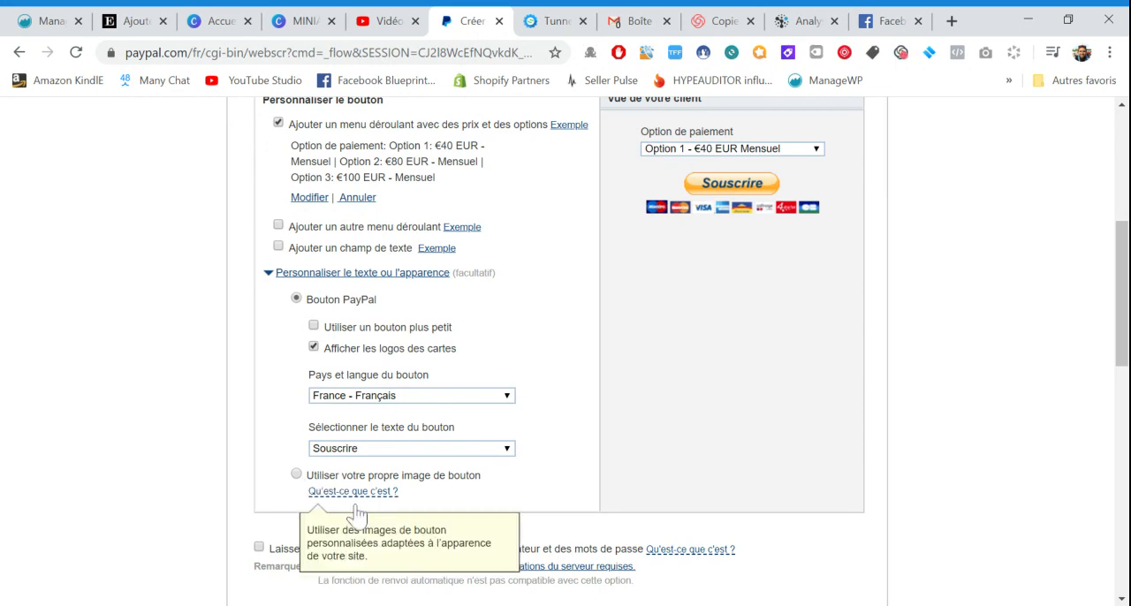
click(296, 474)
scroll(371, 468, down, 2)
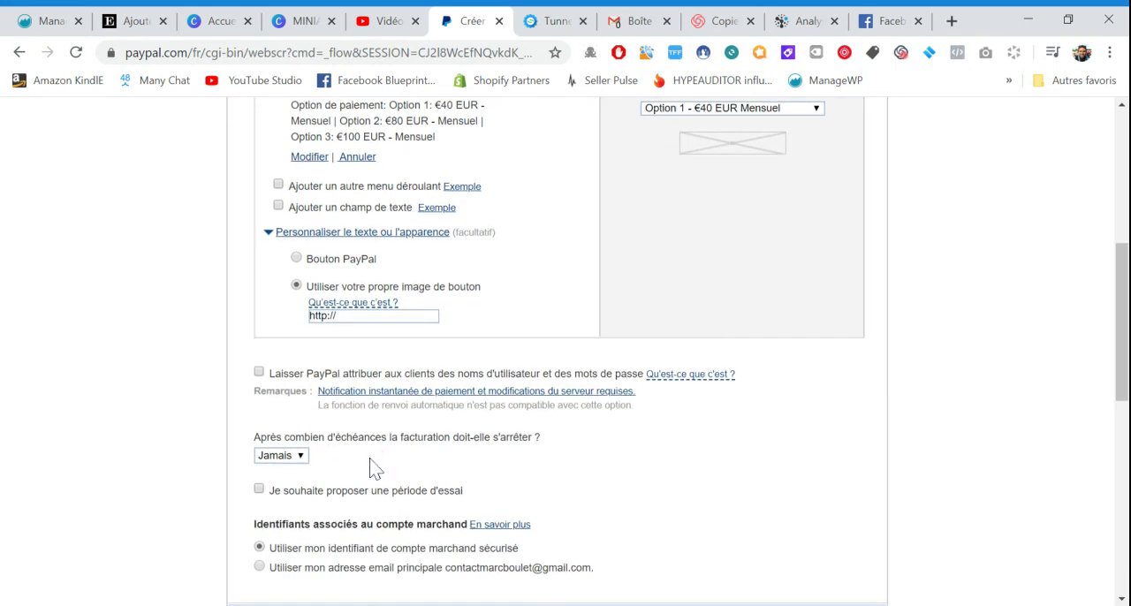
scroll(303, 474, up, 2)
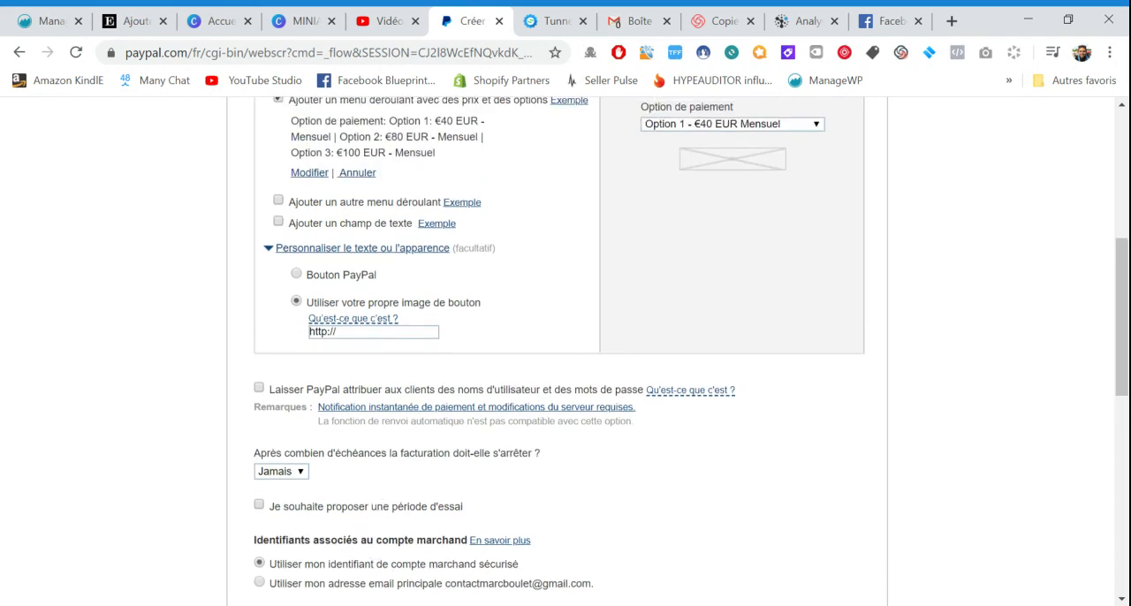
scroll(566, 353, up, 2)
click(342, 439)
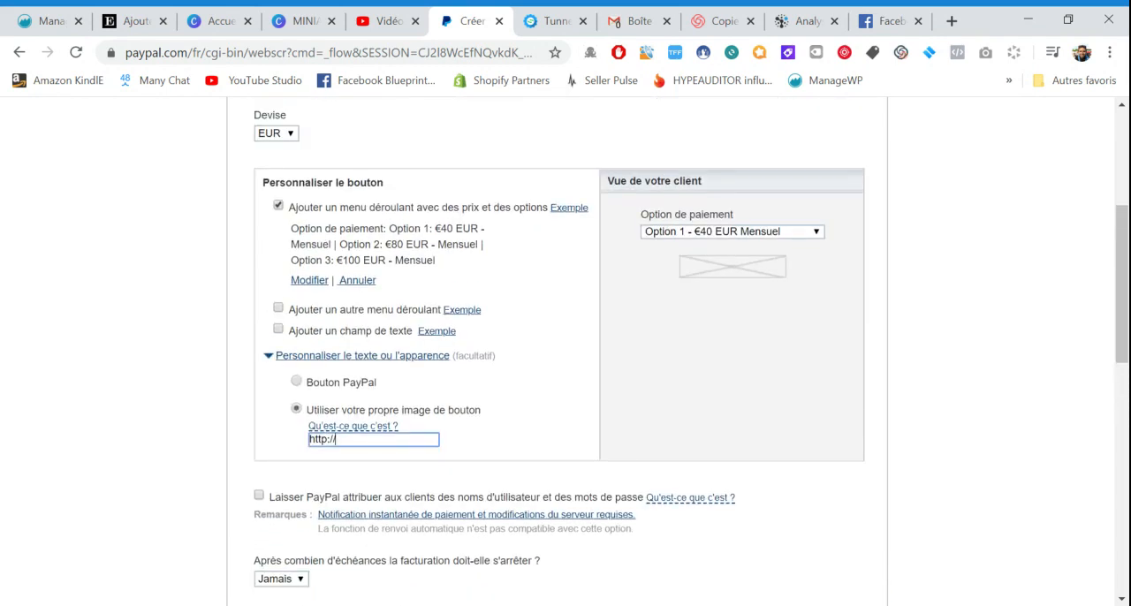
click(294, 381)
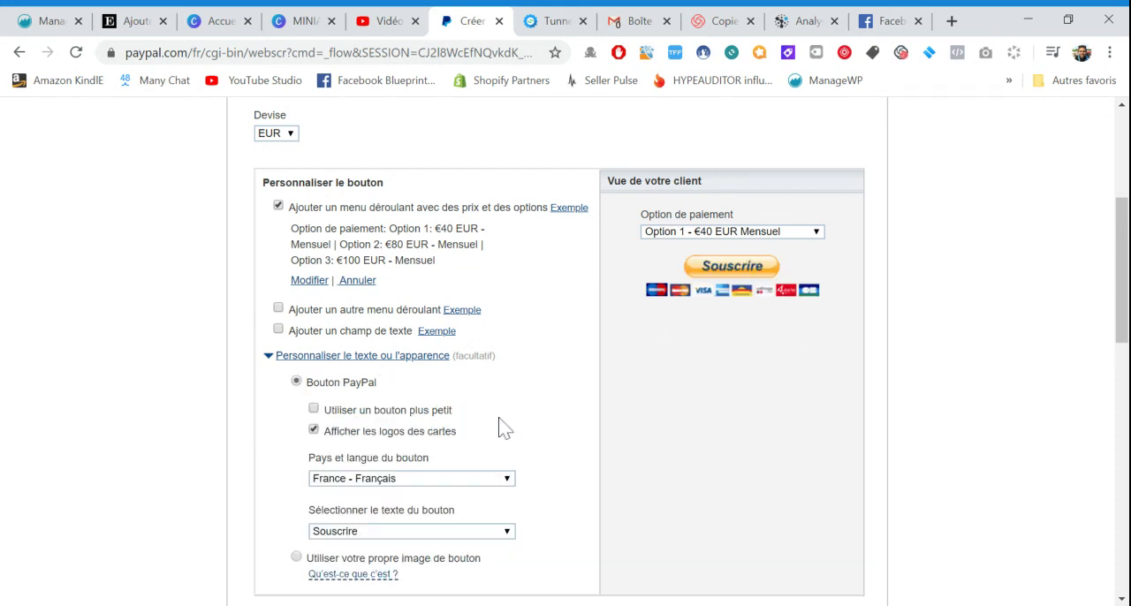
Try the smaller button and hiding the card logos, restoring the normal size with card logos displayed
scroll(499, 425, down, 1)
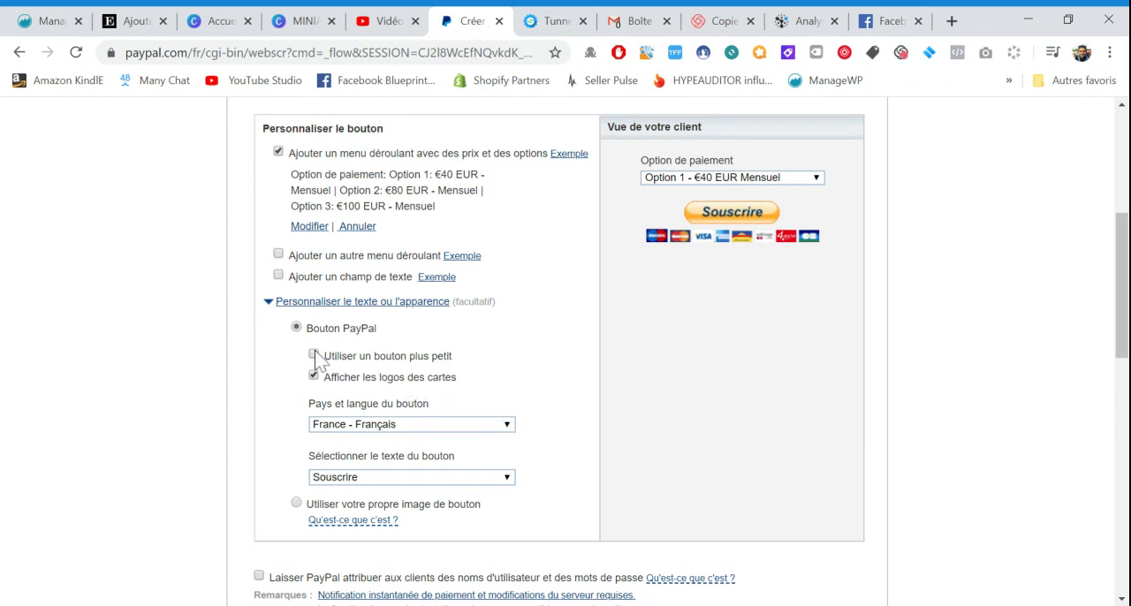
click(313, 356)
click(313, 356)
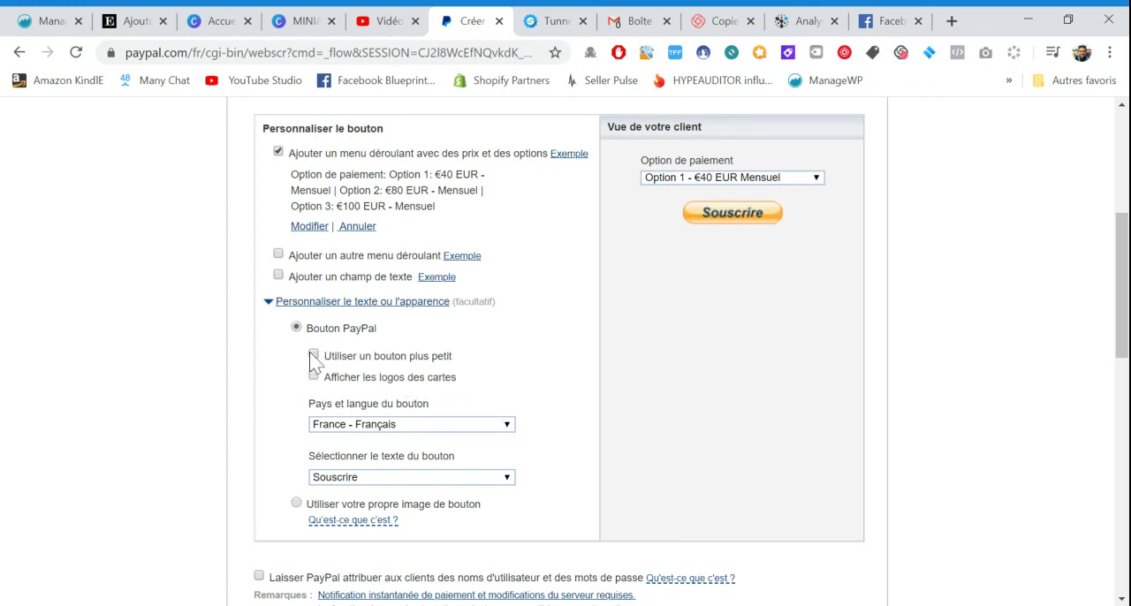
click(313, 376)
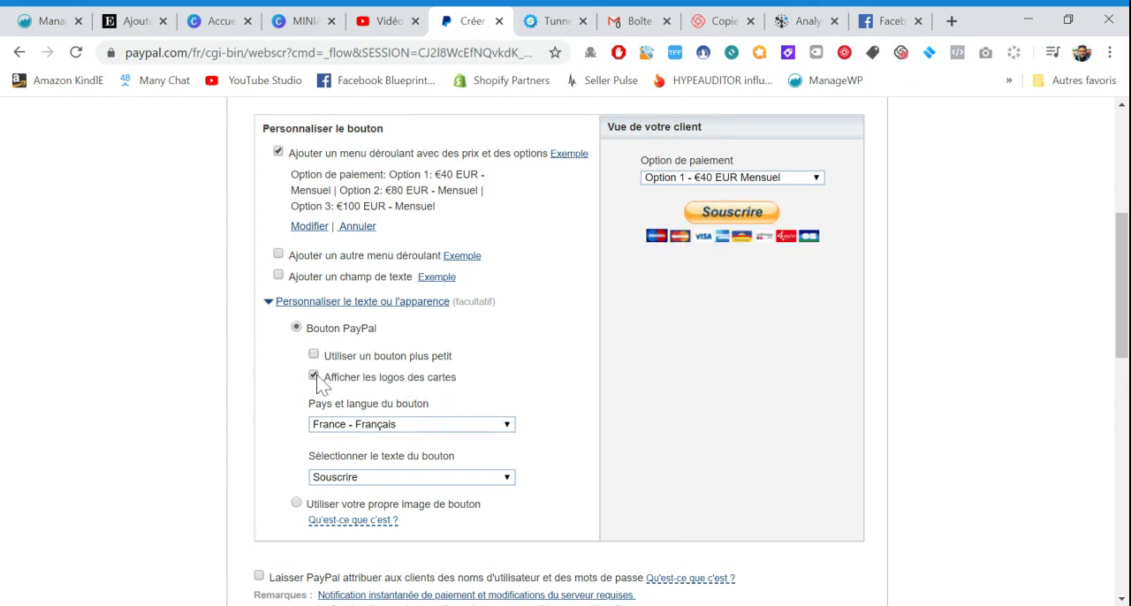
click(313, 376)
click(314, 376)
scroll(296, 402, down, 1)
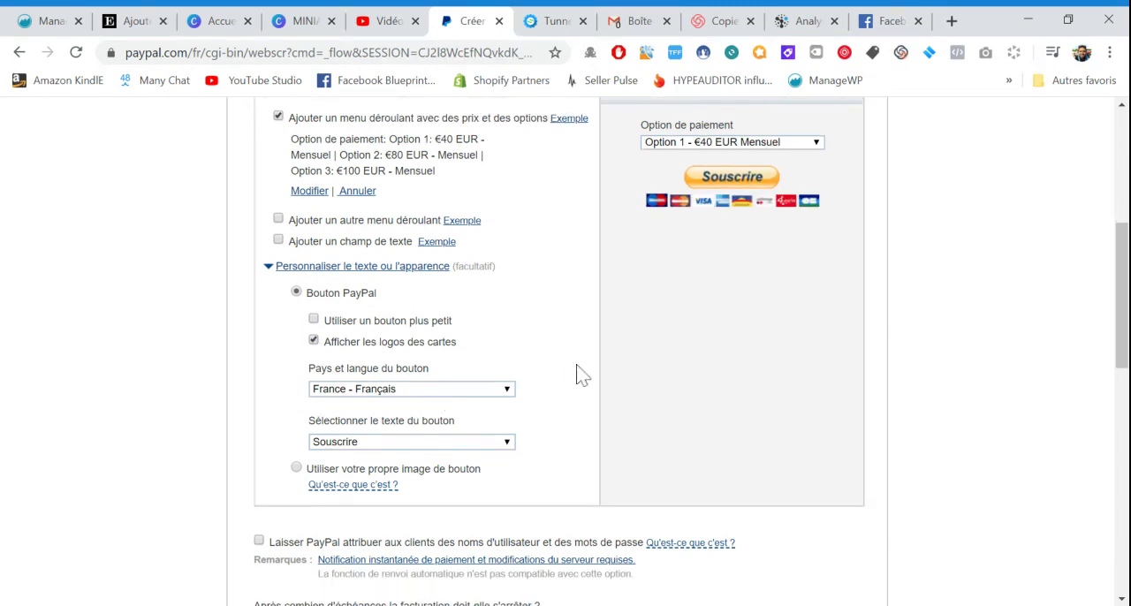
scroll(578, 375, up, 1)
Allow PayPal to assign usernames and passwords to customers
scroll(579, 375, down, 3)
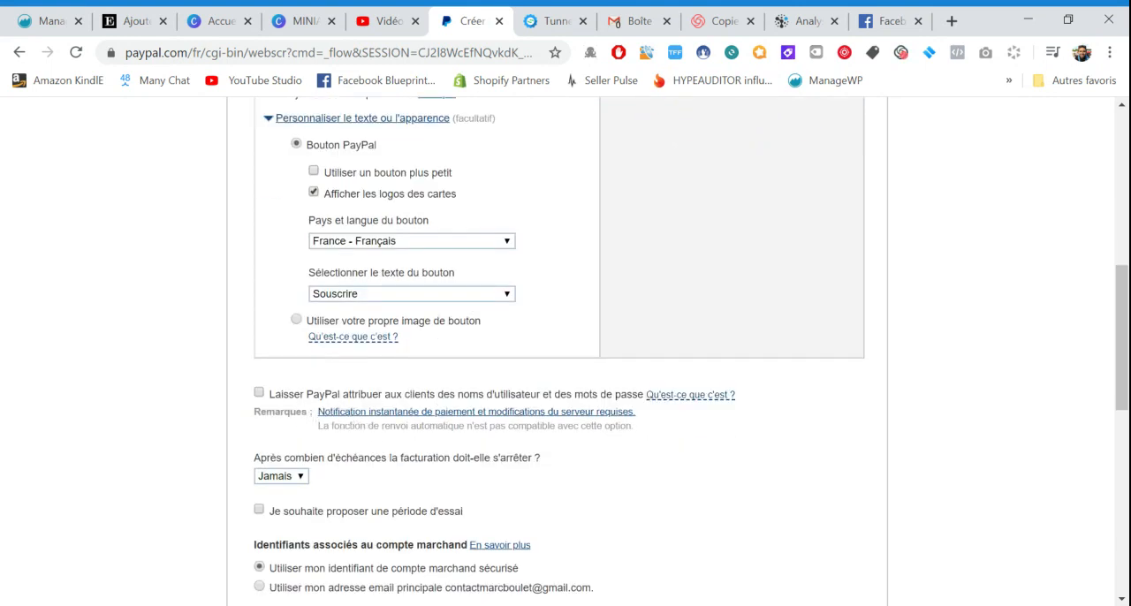
scroll(362, 433, down, 1)
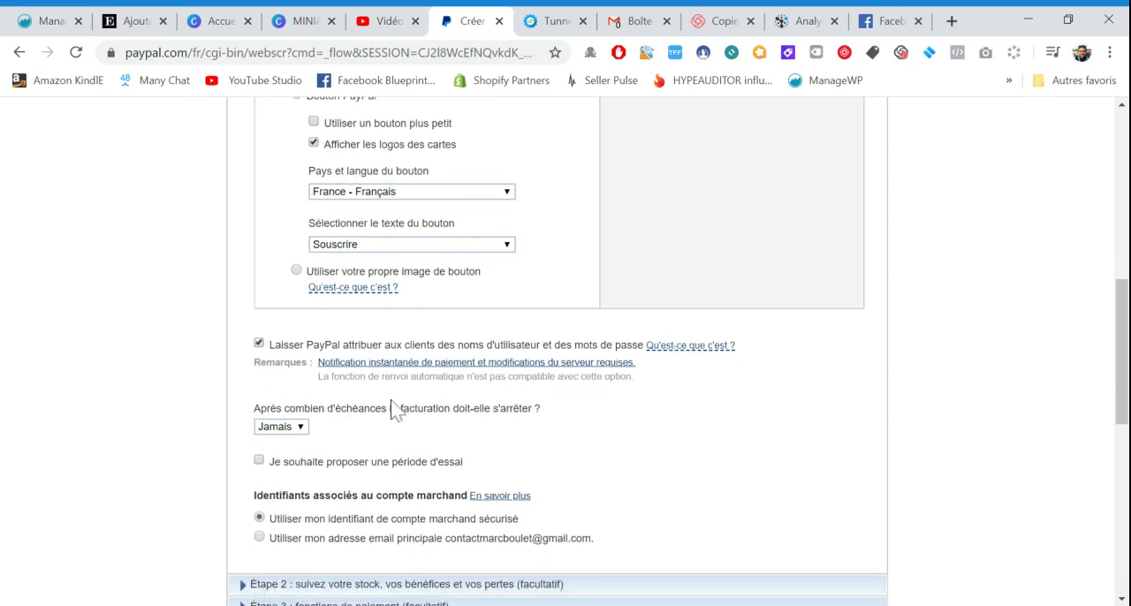
scroll(392, 406, up, 2)
scroll(481, 310, up, 1)
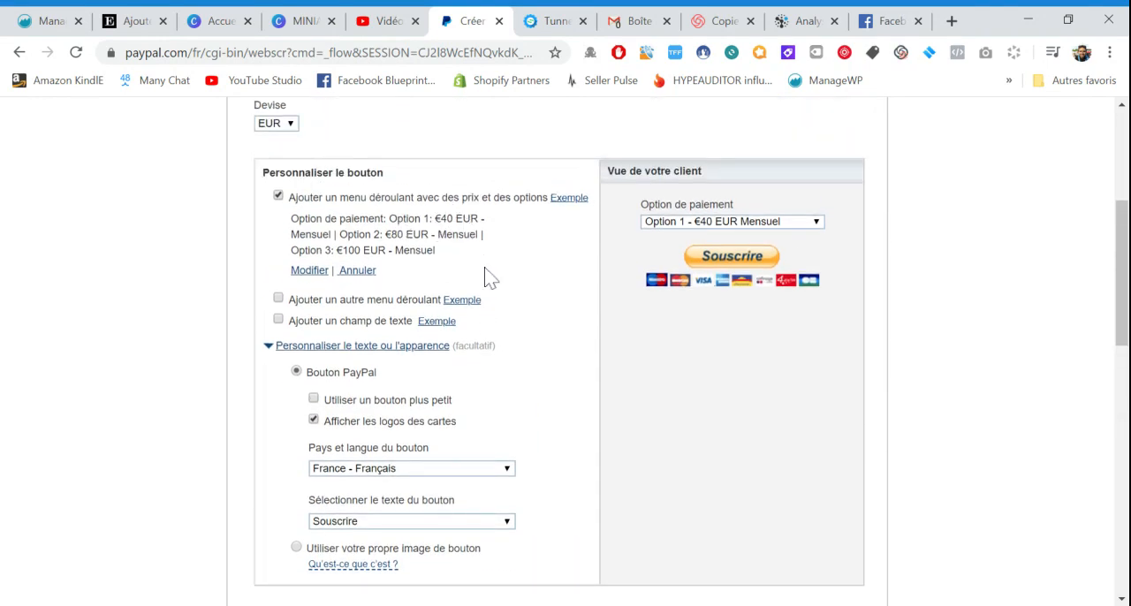
scroll(486, 273, down, 2)
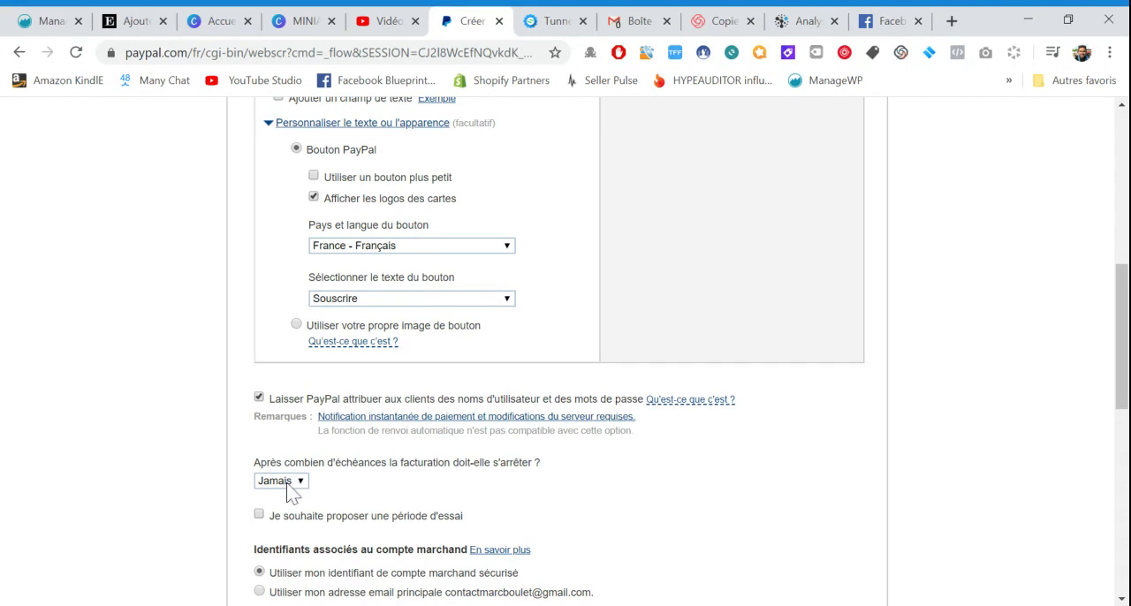
Set the billing to stop after 12 payments
scroll(322, 477, down, 1)
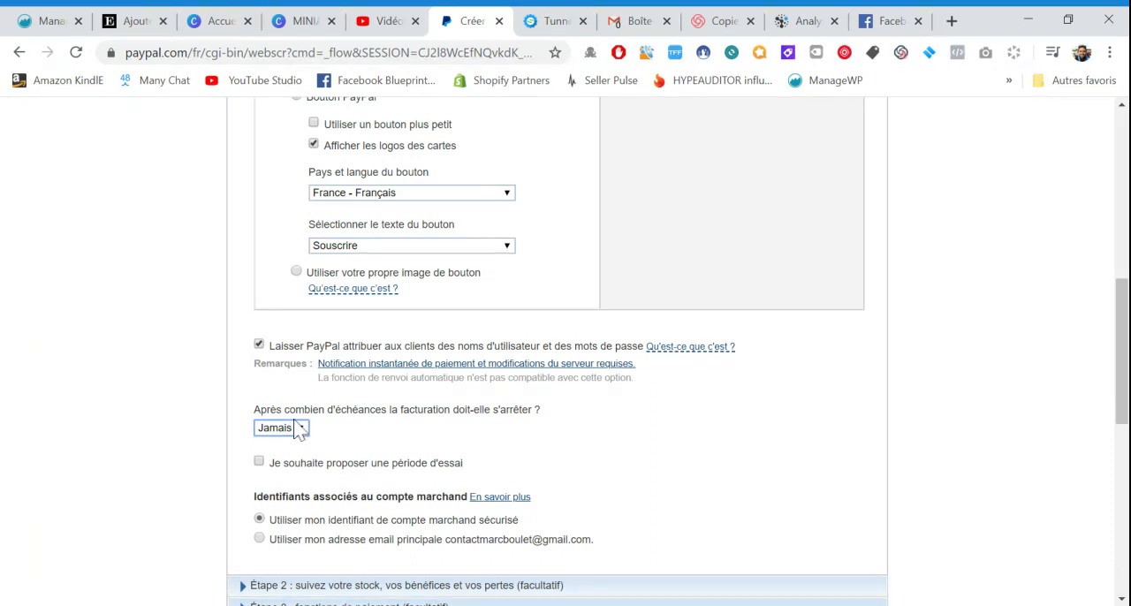
click(273, 302)
click(289, 414)
click(289, 425)
click(272, 304)
scroll(293, 384, down, 1)
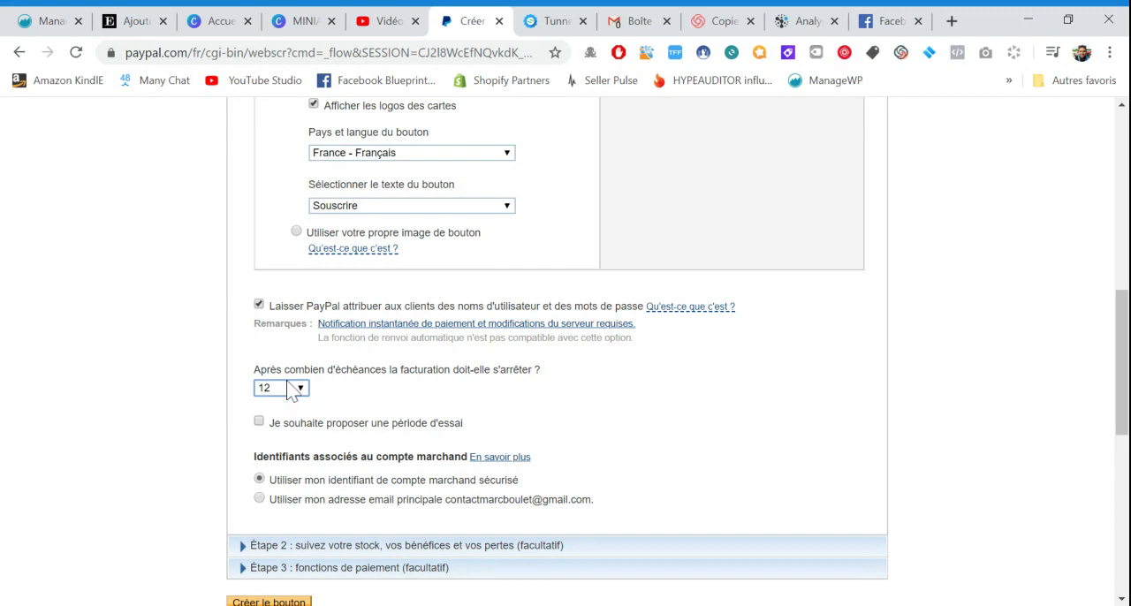
scroll(419, 404, up, 2)
scroll(450, 197, up, 1)
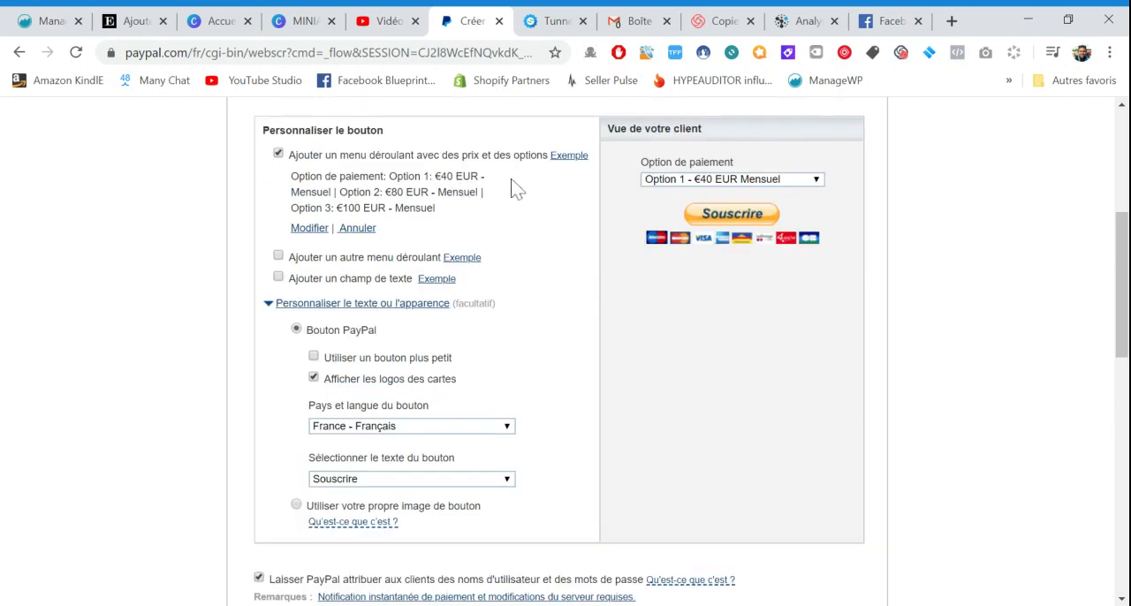
scroll(526, 210, down, 3)
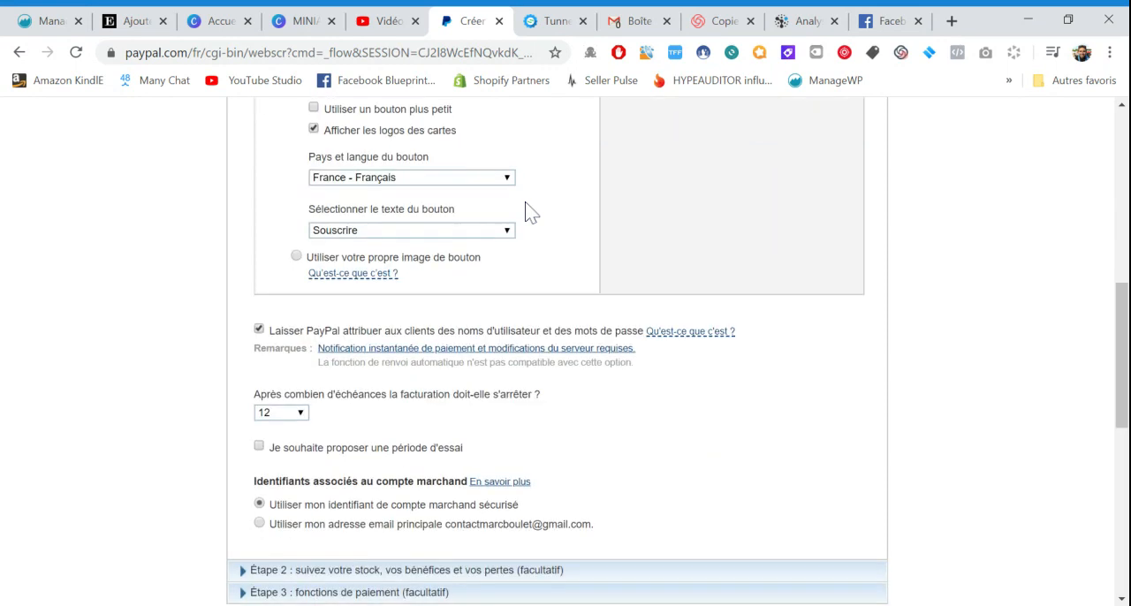
click(300, 412)
Offer a trial period billed at 0 EUR and lasting 7 days
click(259, 446)
scroll(391, 412, down, 1)
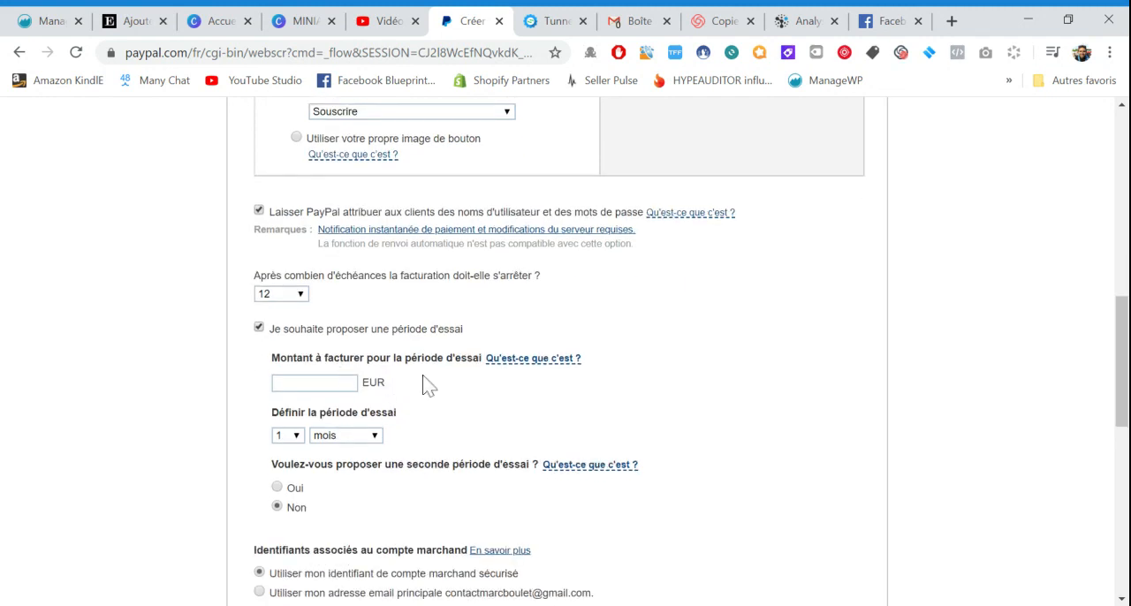
scroll(423, 365, down, 1)
click(315, 347)
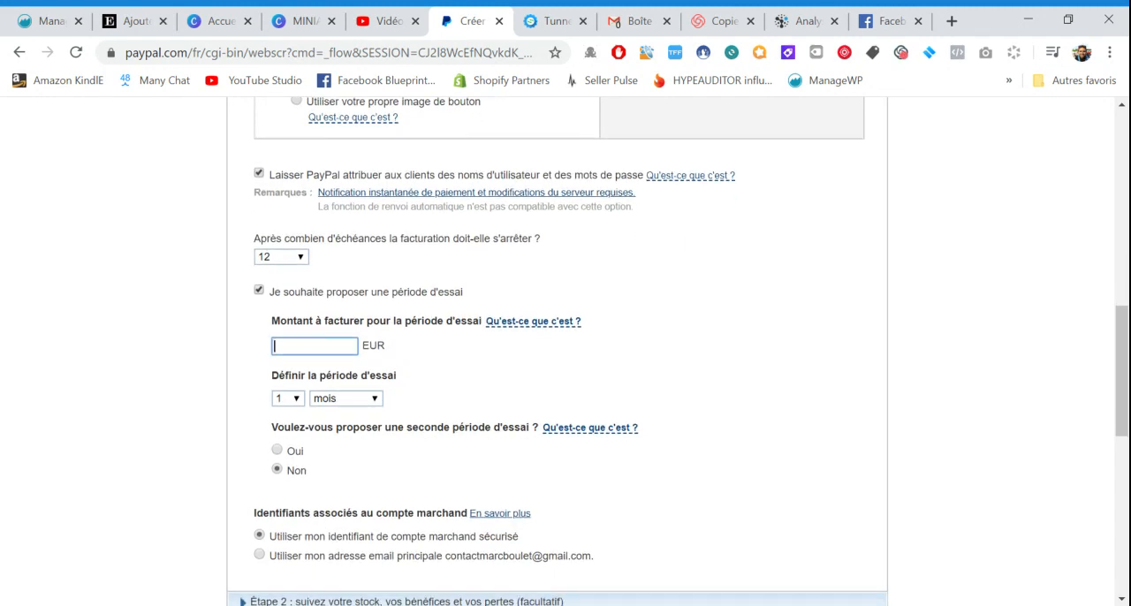
text(0)
key(Tab)
click(332, 394)
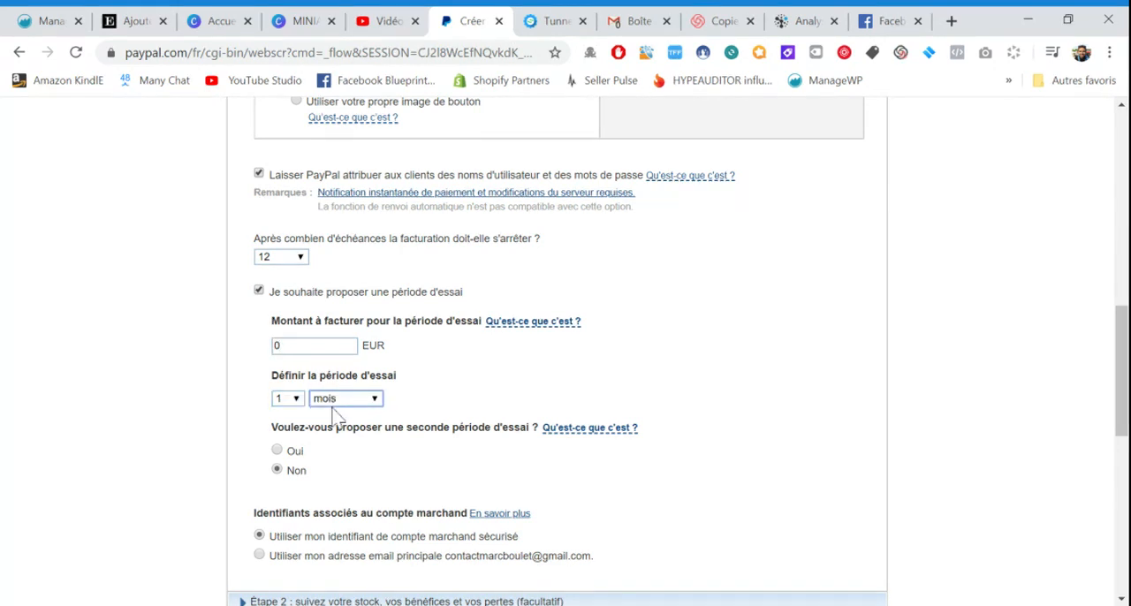
click(332, 410)
click(296, 399)
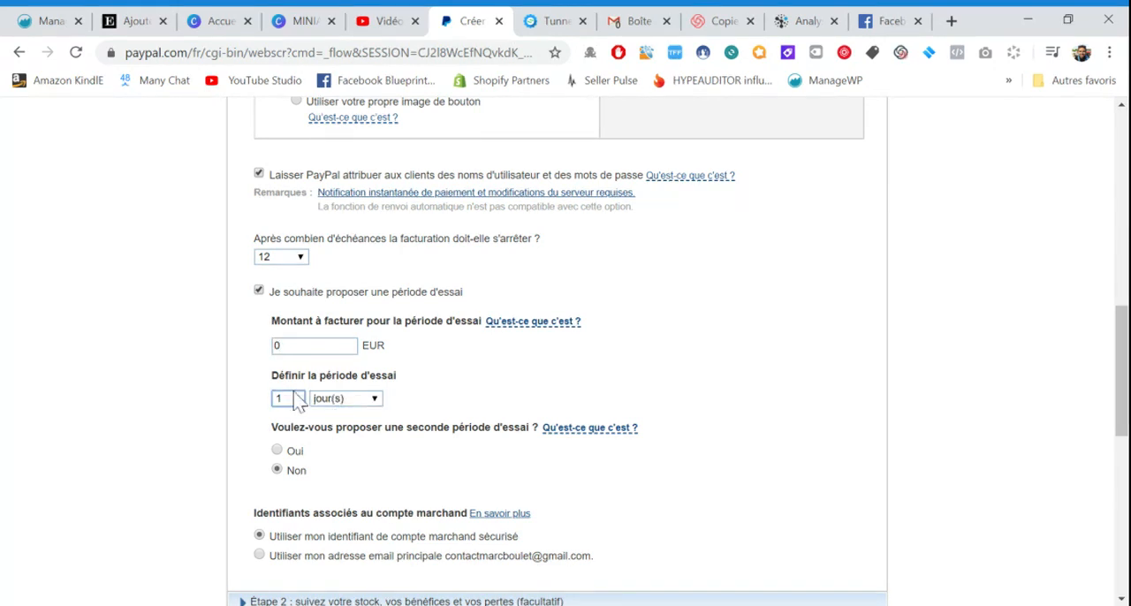
key(7)
Review the second trial period choice, the merchant account identifier and the remaining subscription settings down to the optional steps
scroll(459, 363, down, 1)
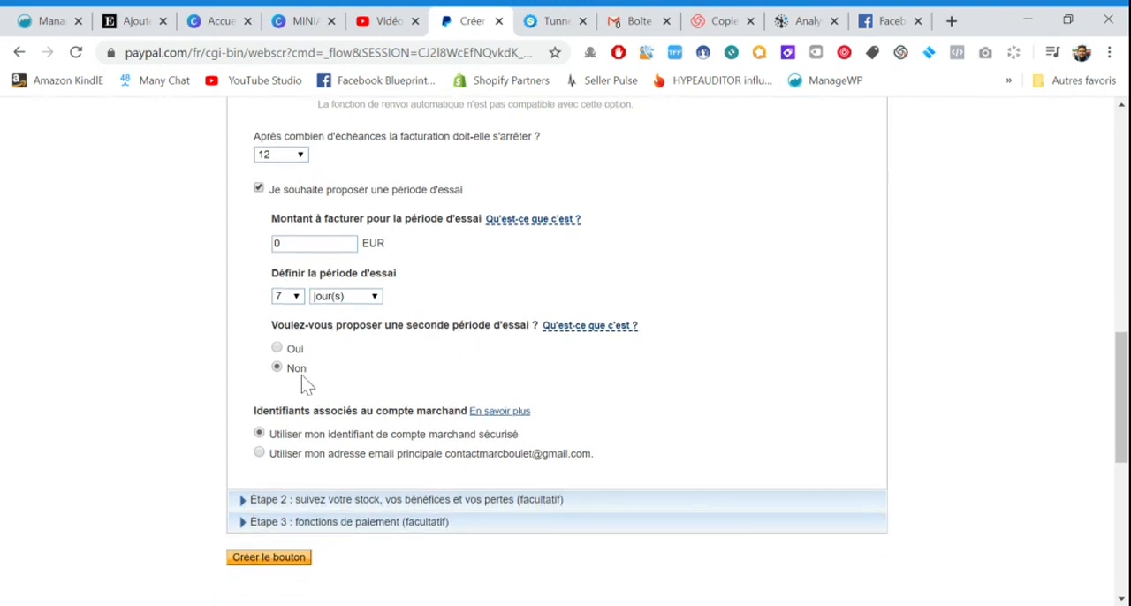
scroll(457, 371, down, 1)
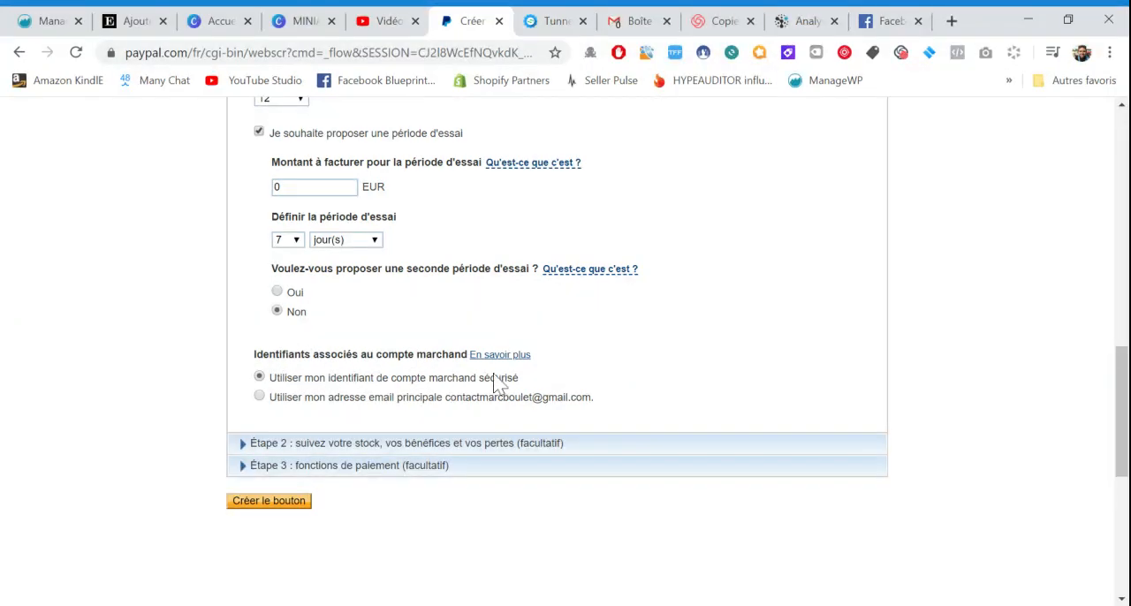
scroll(374, 433, down, 1)
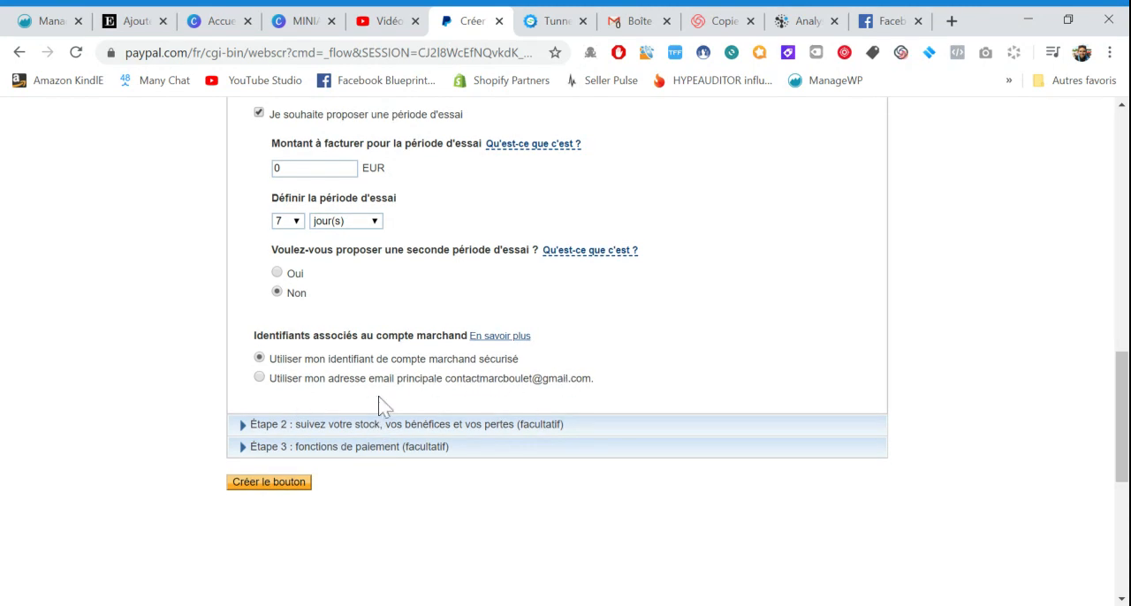
scroll(380, 404, up, 1)
scroll(407, 374, up, 2)
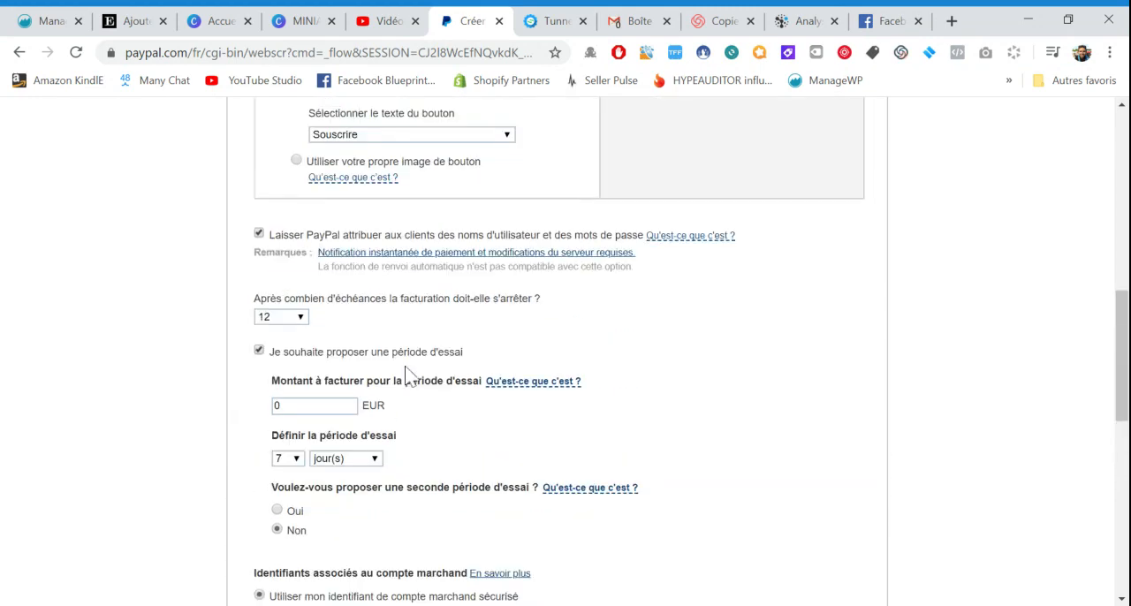
scroll(406, 374, down, 3)
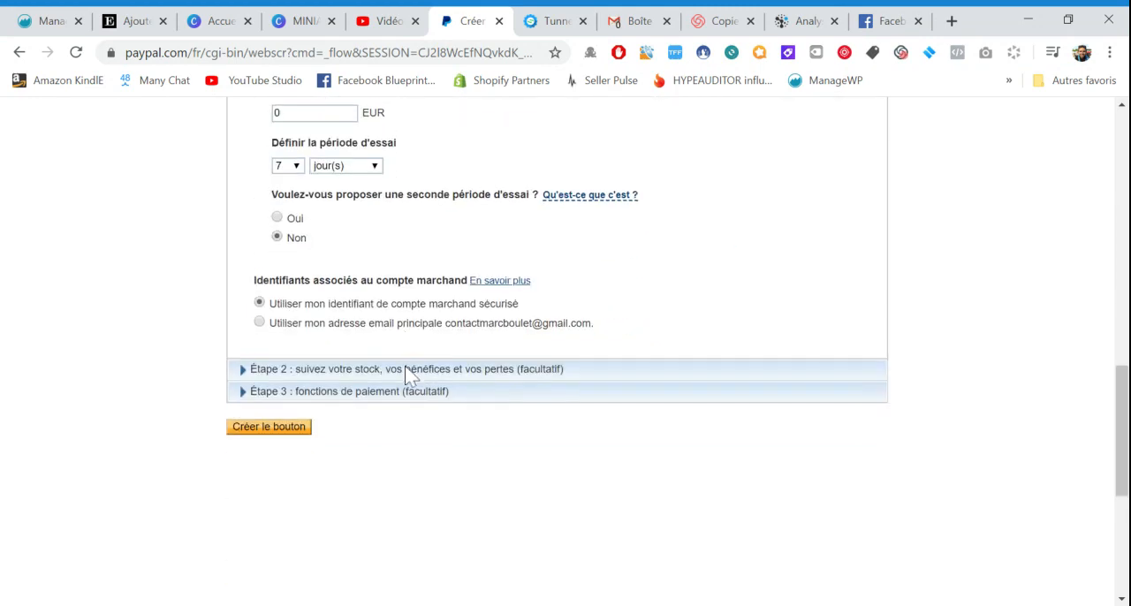
Review the optional stock and profit tracking section and the payment feature settings for delivery address, redirect URLs and advanced variables
click(299, 369)
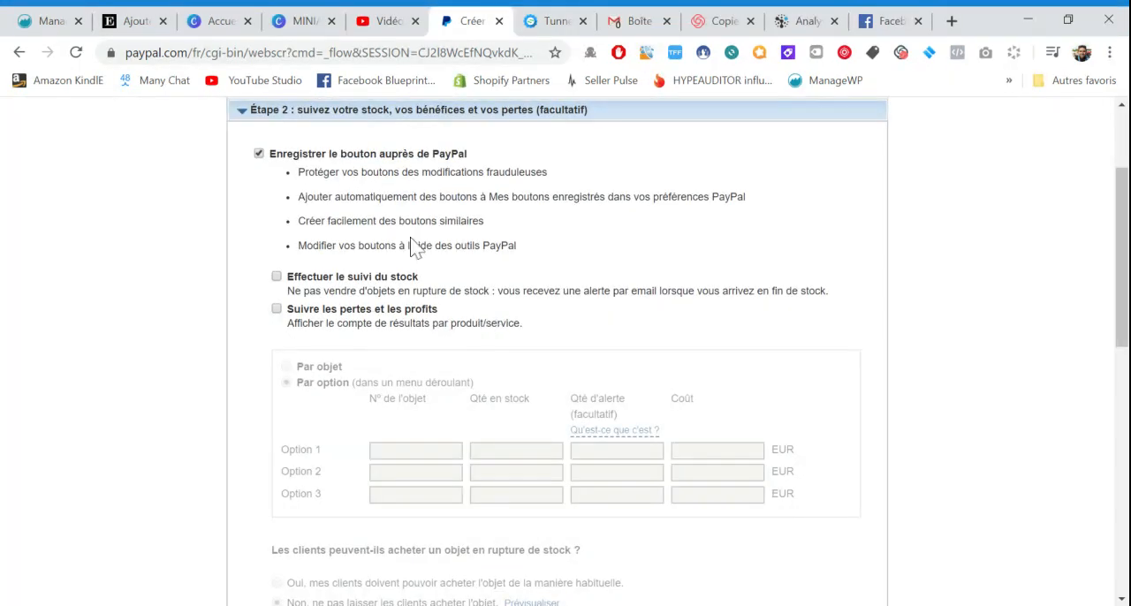
scroll(406, 248, up, 1)
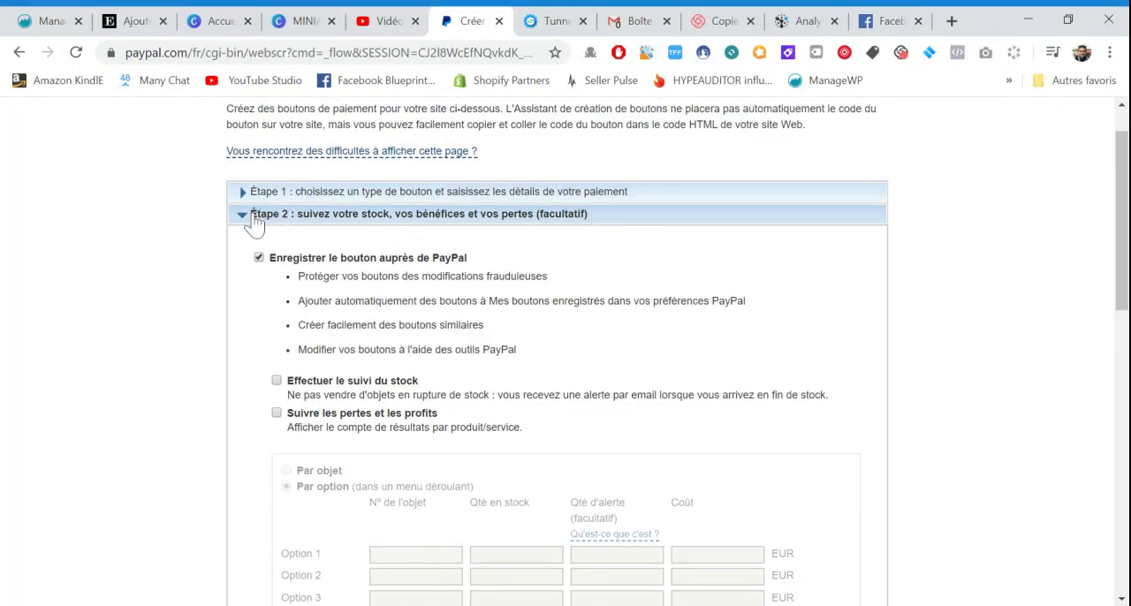
click(254, 214)
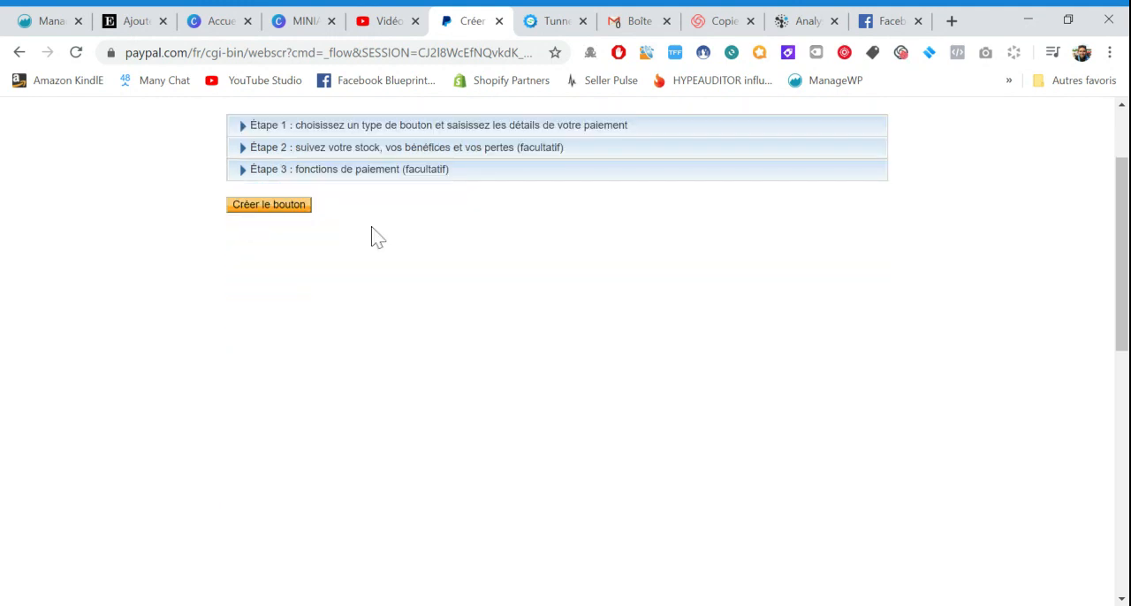
scroll(374, 235, up, 1)
scroll(434, 356, up, 1)
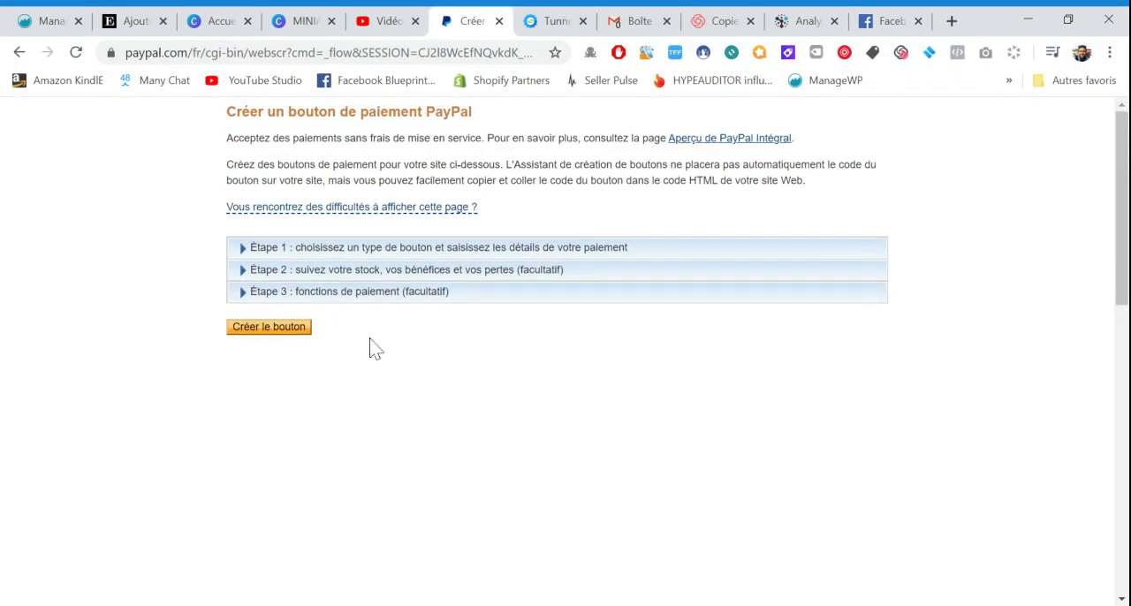
click(369, 300)
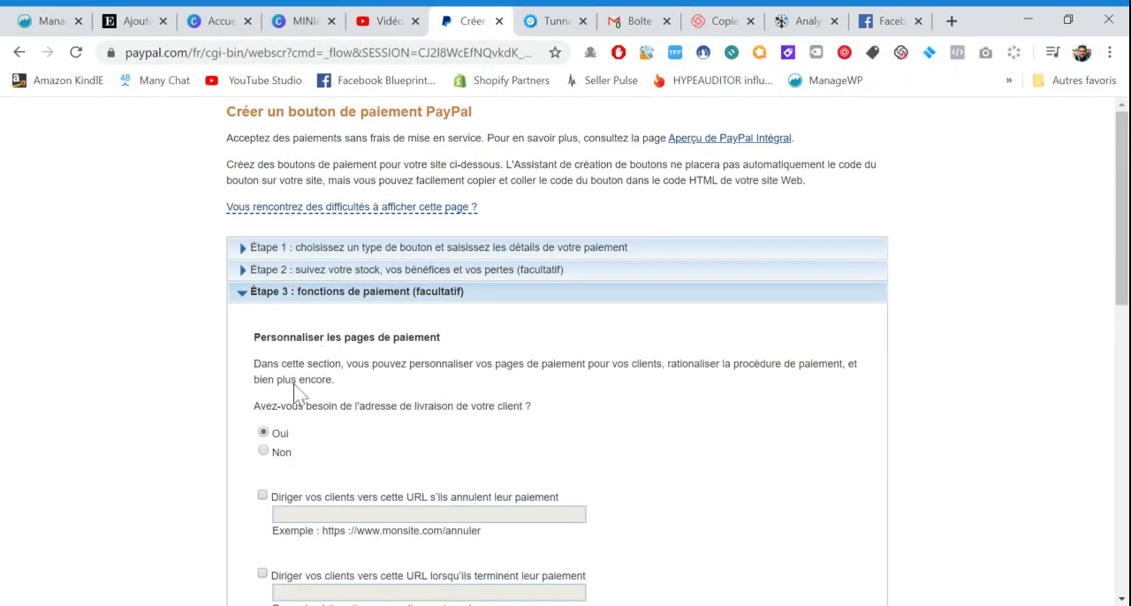
scroll(296, 392, down, 1)
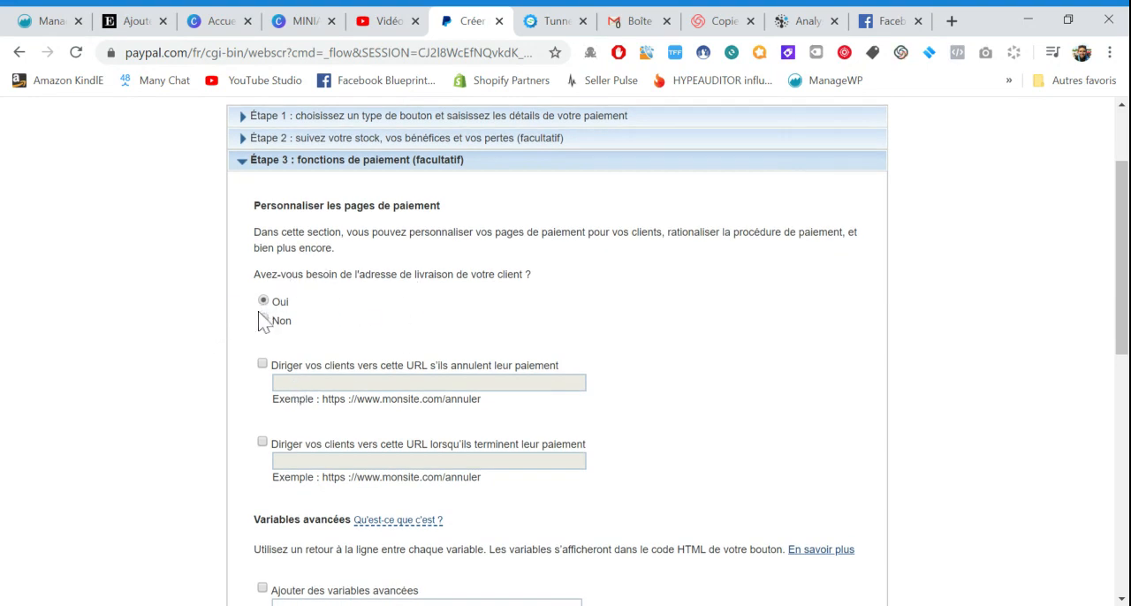
scroll(272, 324, up, 1)
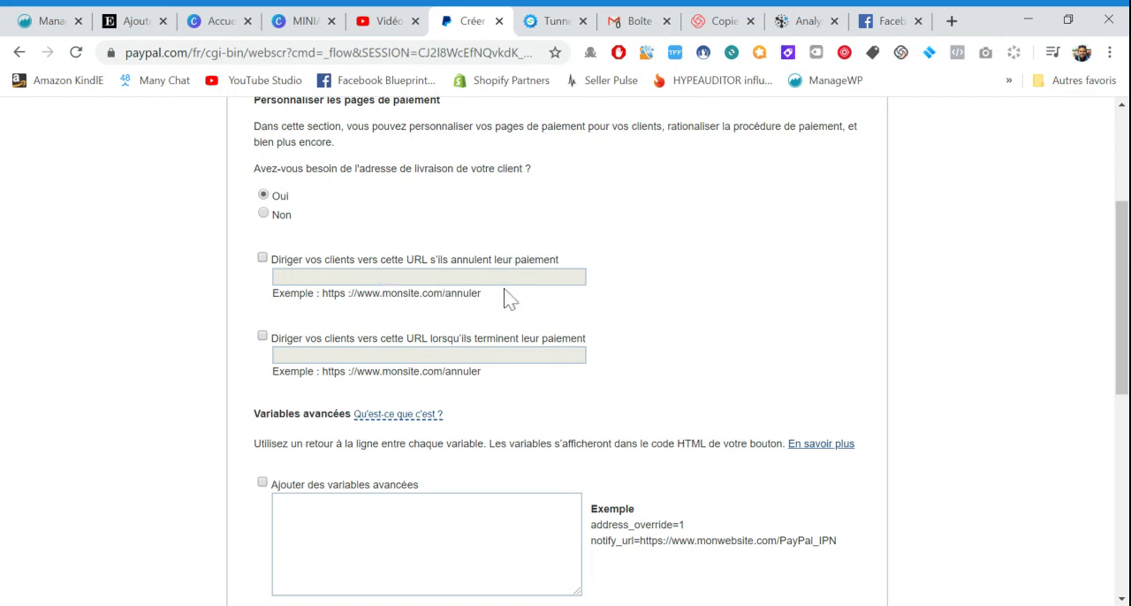
scroll(510, 299, down, 1)
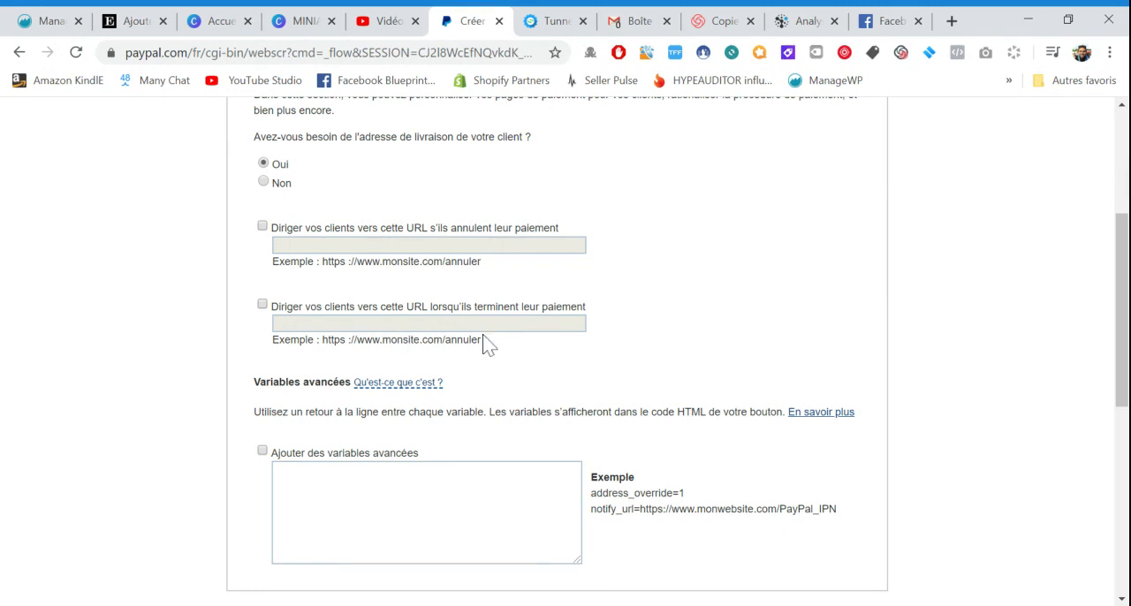
scroll(320, 364, down, 1)
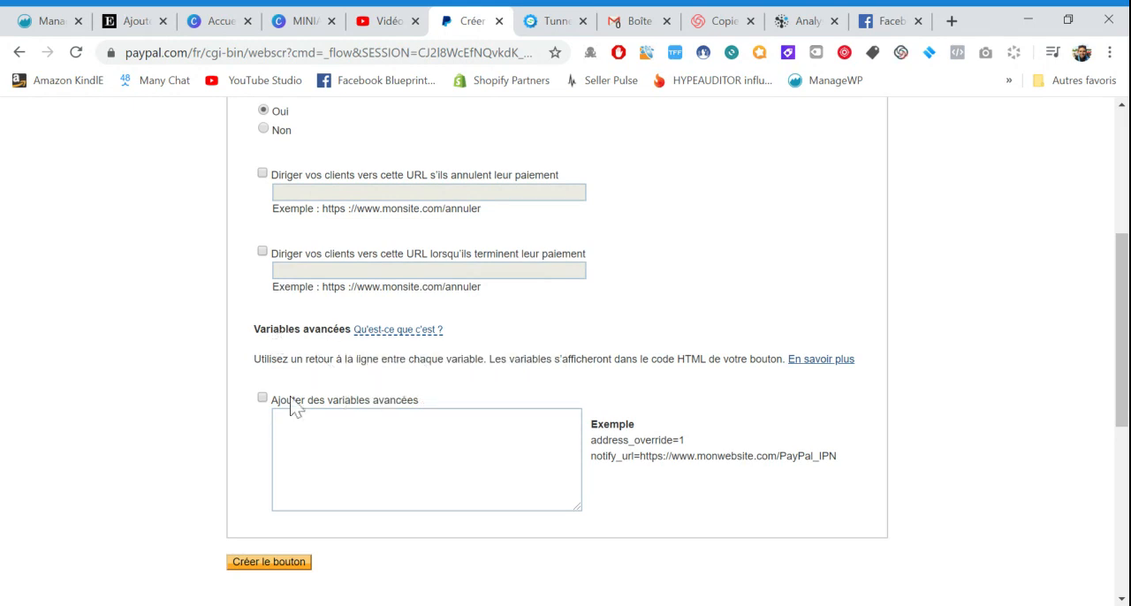
scroll(545, 404, up, 2)
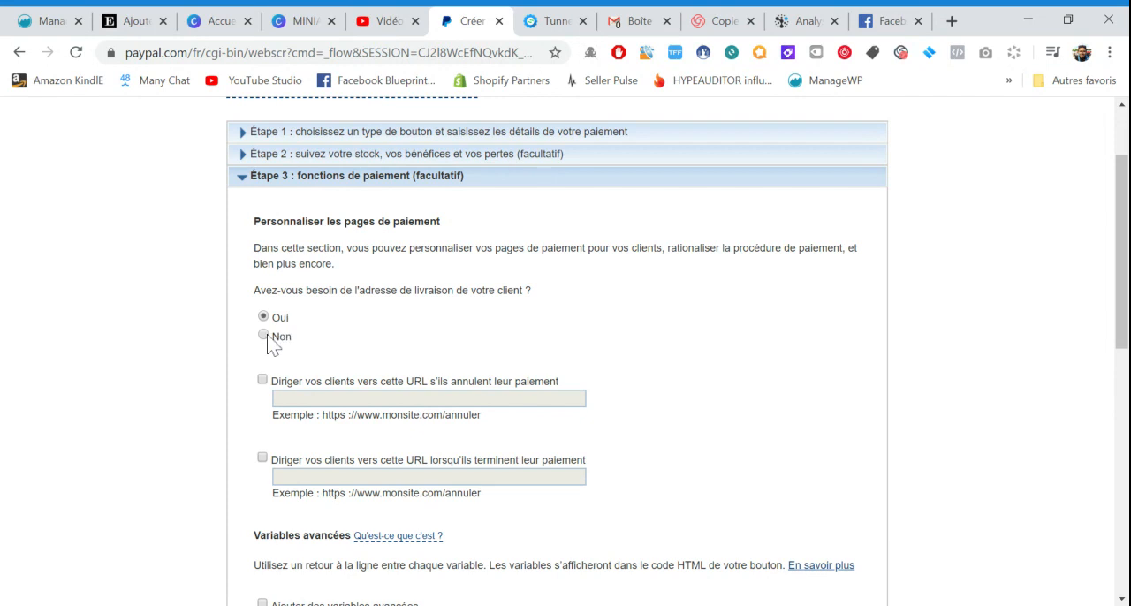
scroll(258, 348, down, 3)
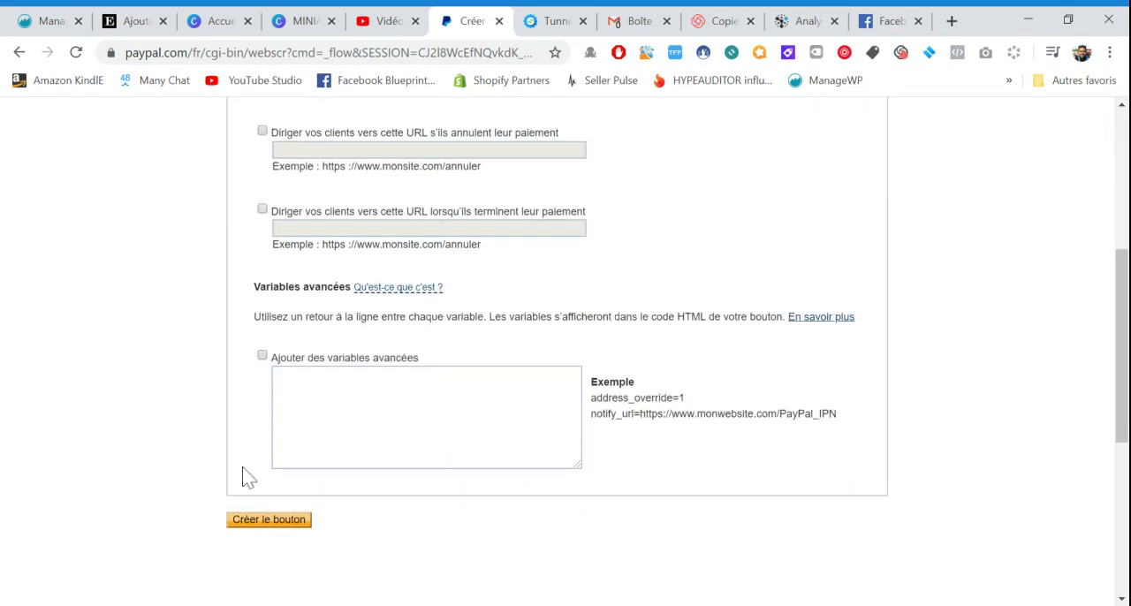
Create the subscription button and review its code page, including the payment options in the buyer preview
click(260, 523)
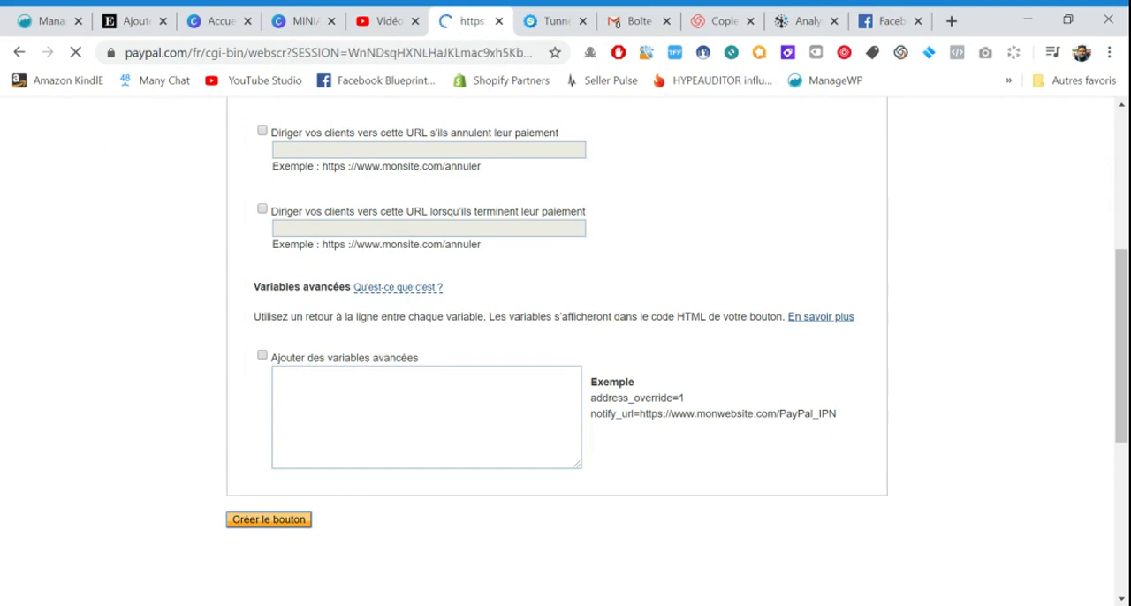
scroll(504, 354, down, 2)
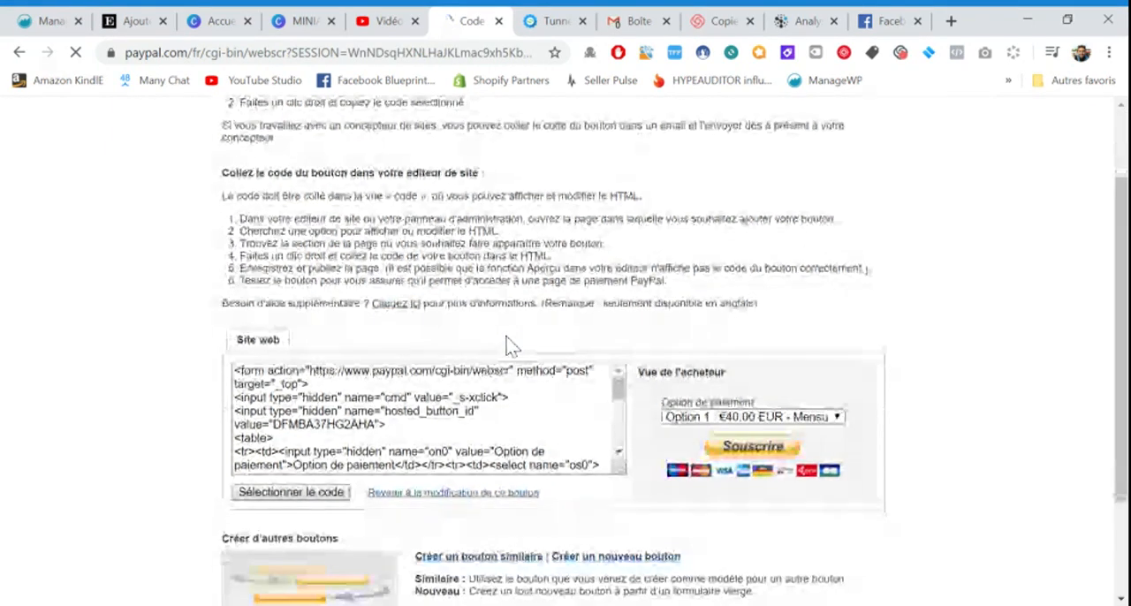
scroll(537, 279, down, 1)
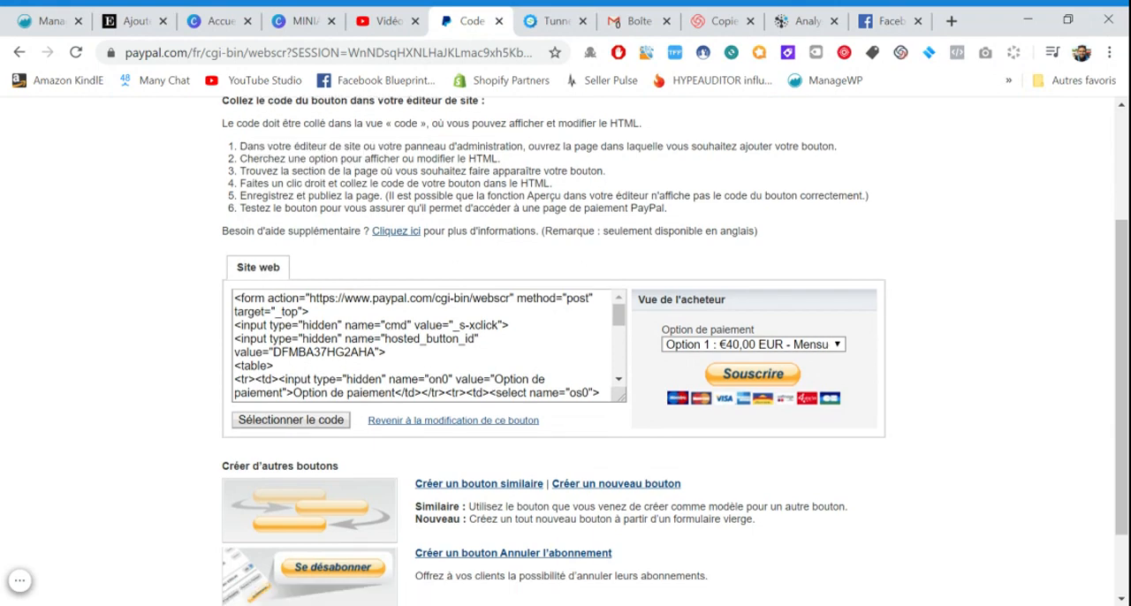
scroll(565, 354, up, 4)
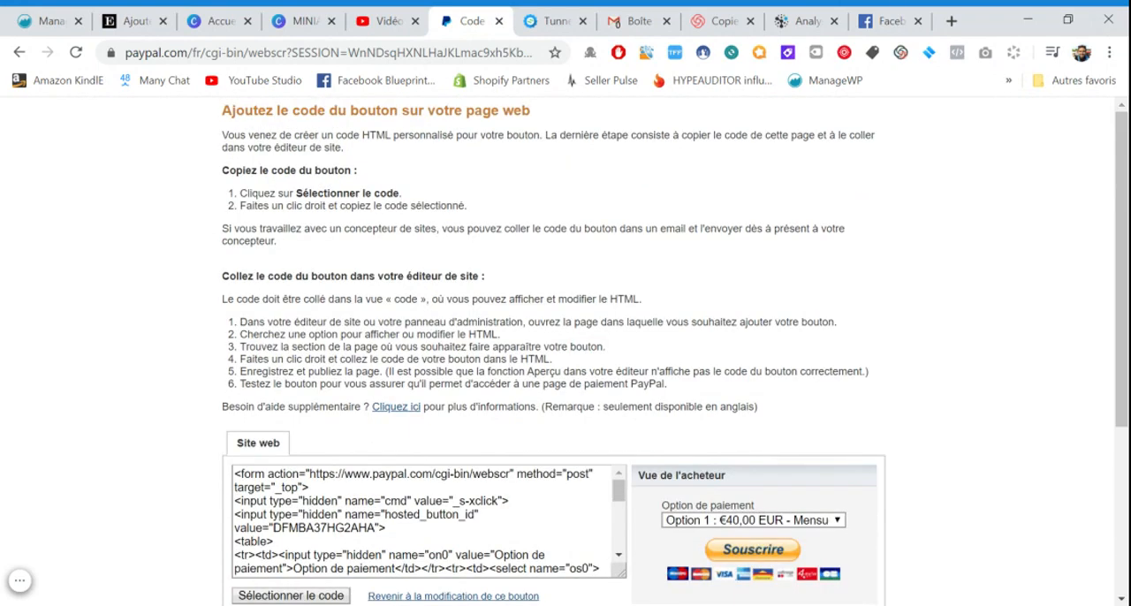
scroll(765, 418, down, 5)
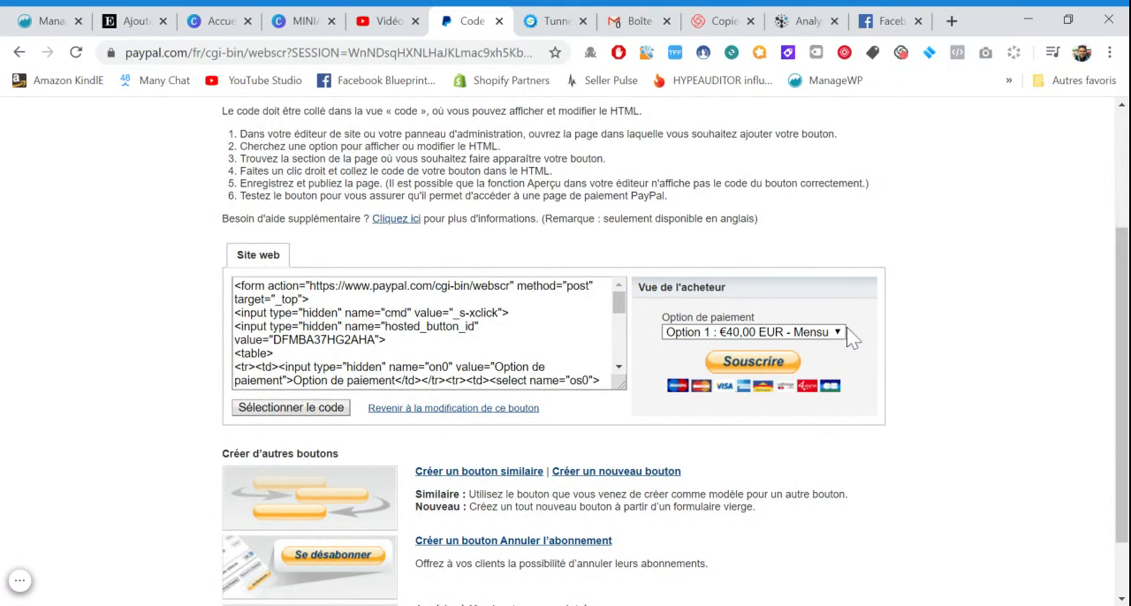
click(717, 331)
Copy the button's complete website HTML code and look through its payment option lines
click(335, 413)
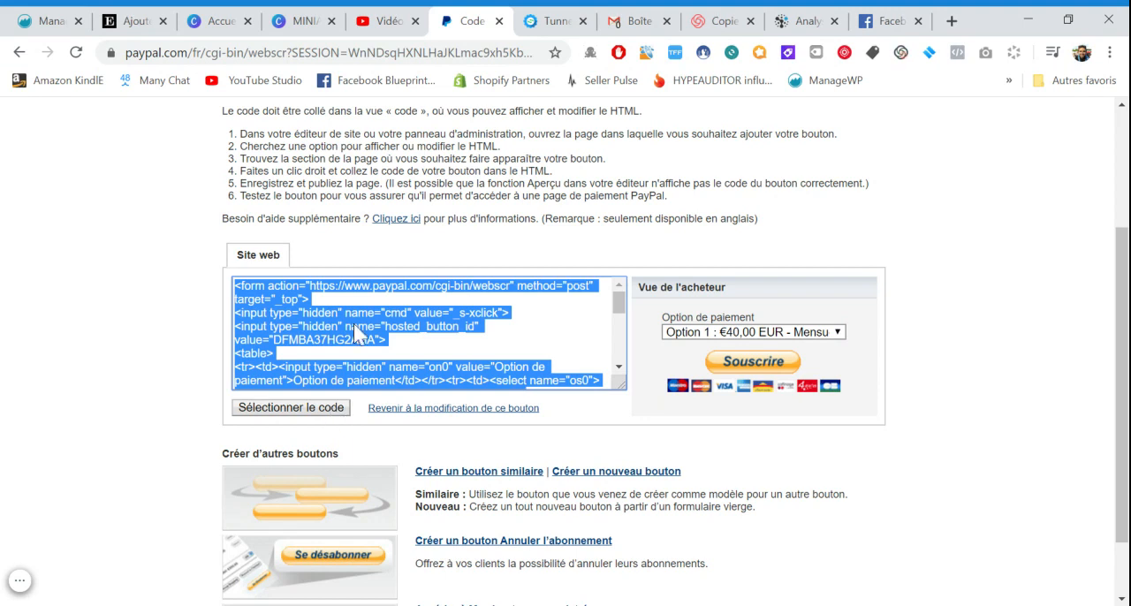
click(424, 334)
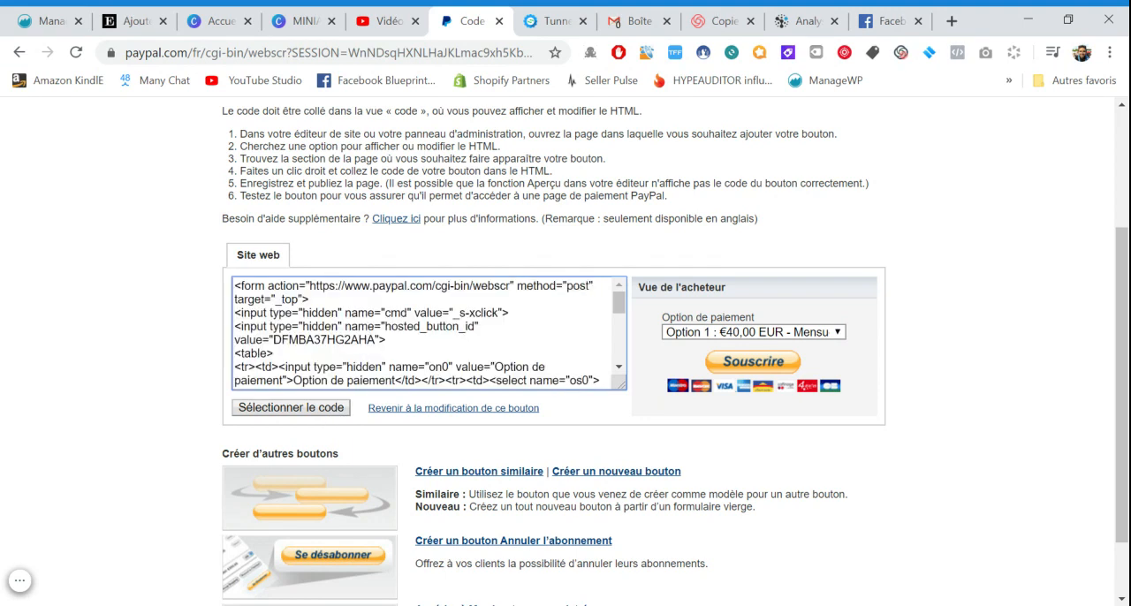
scroll(424, 334, down, 3)
scroll(205, 336, down, 1)
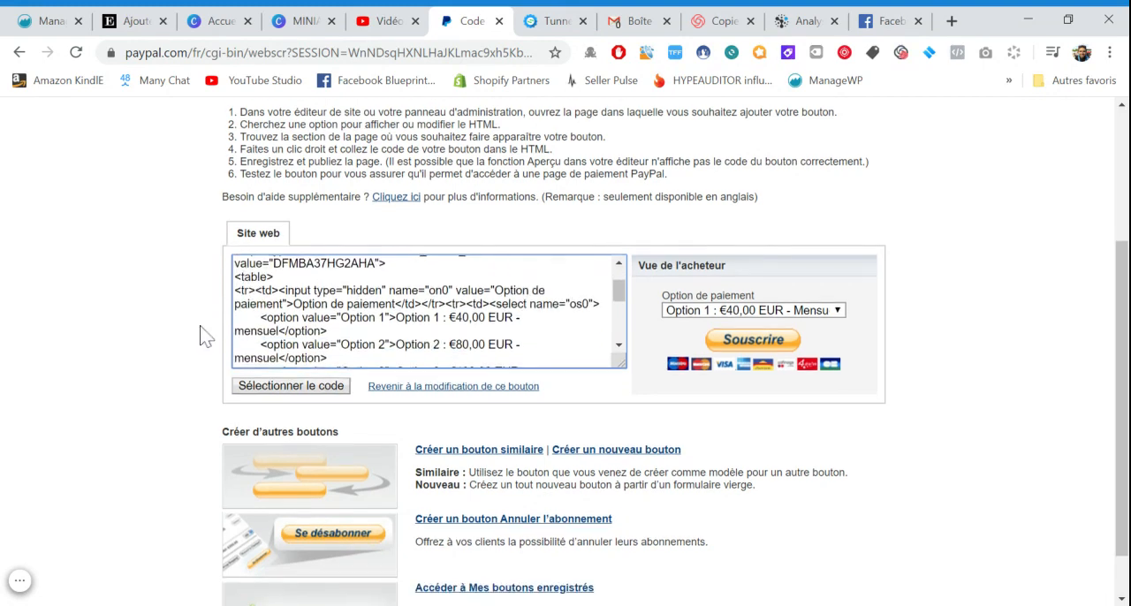
scroll(205, 336, up, 1)
Switch to WordPress and open the page "Test Video Youtube Abonnement Paypal" for editing with Elementor
click(124, 16)
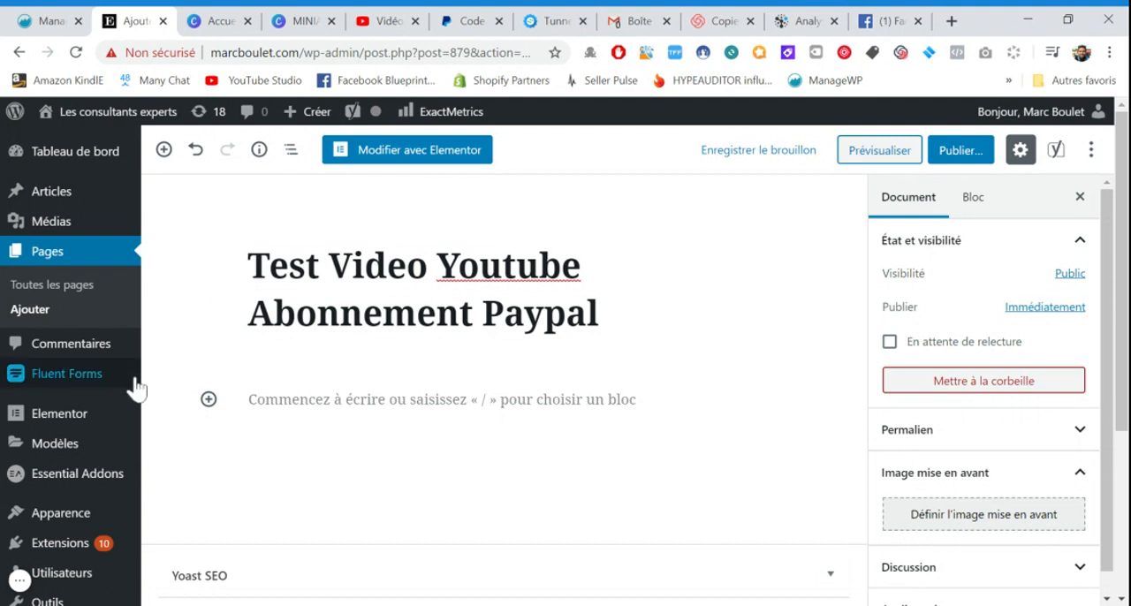
scroll(132, 380, down, 1)
mouse_move(78, 493)
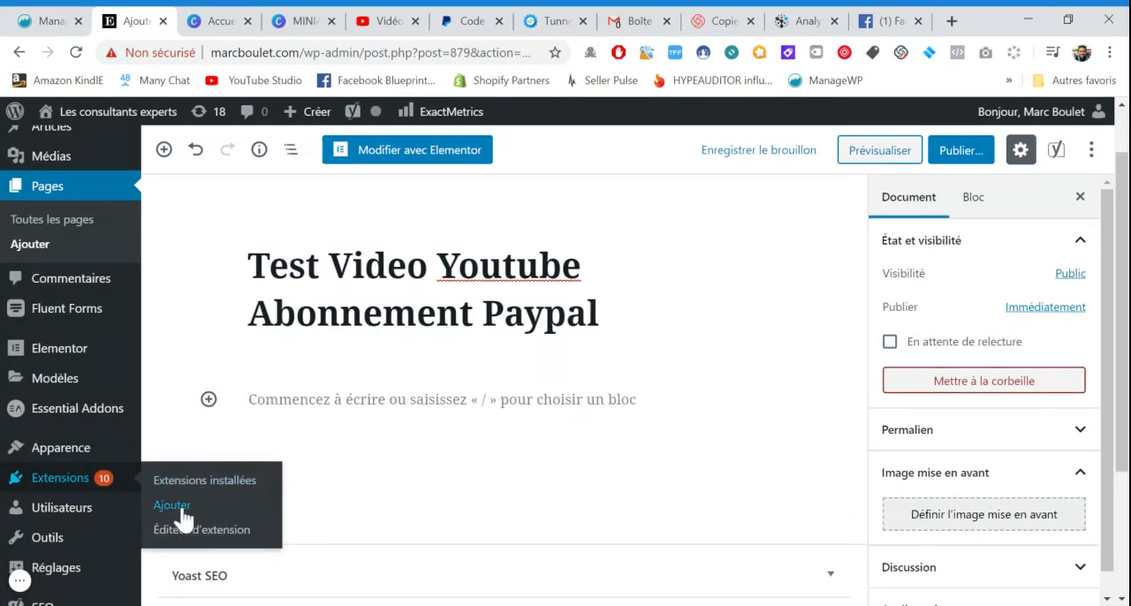
scroll(354, 398, up, 1)
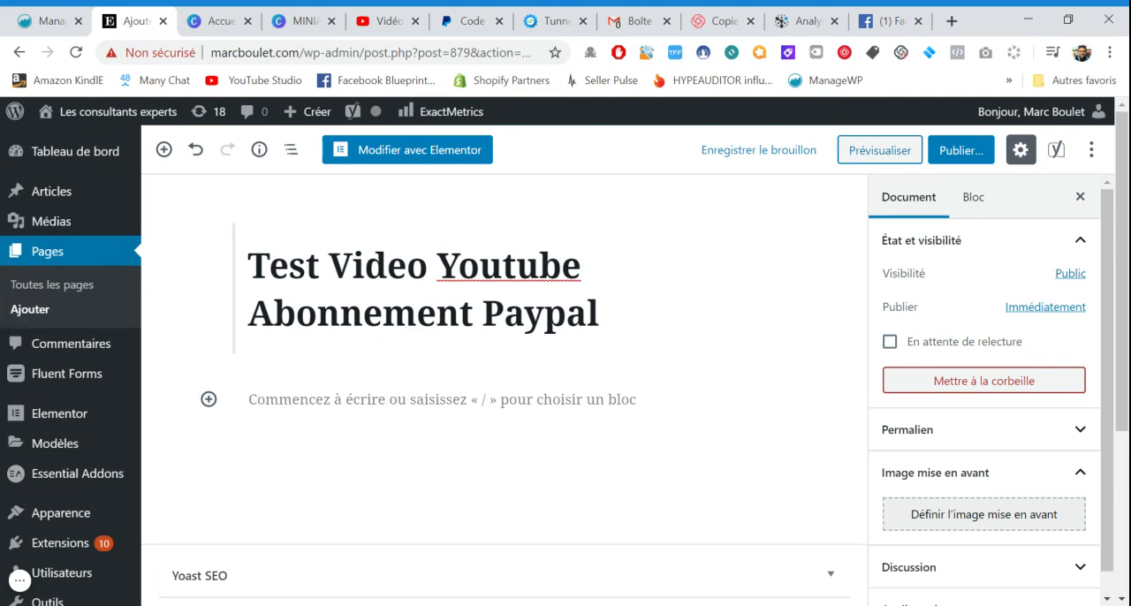
click(418, 149)
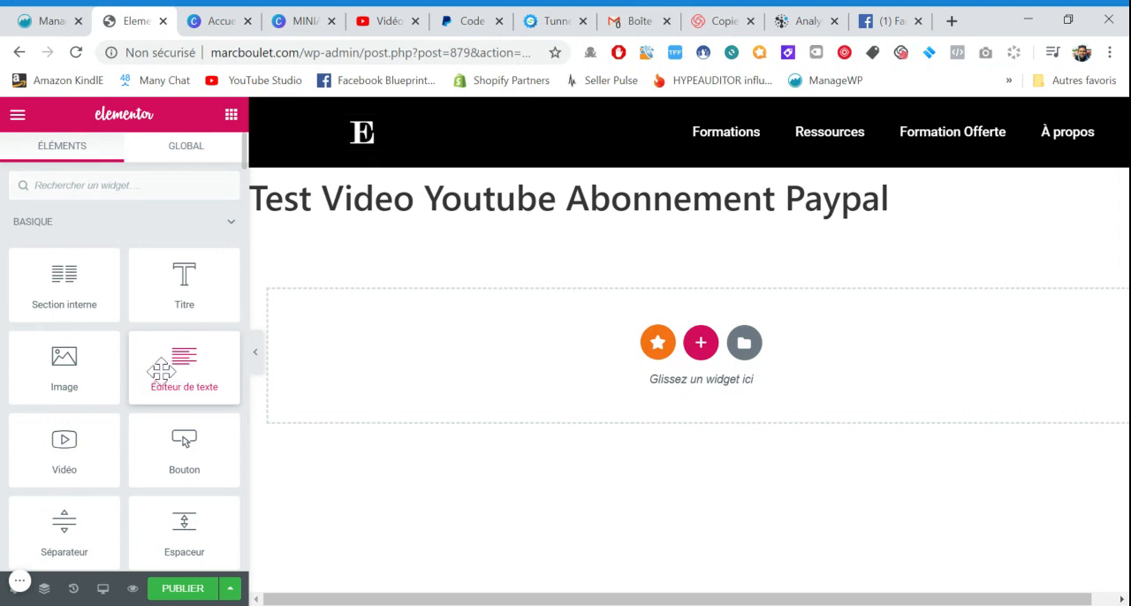
Add a text editor widget to the page and replace its placeholder text with the copied PayPal button code in text mode
drag(160, 371, 701, 357)
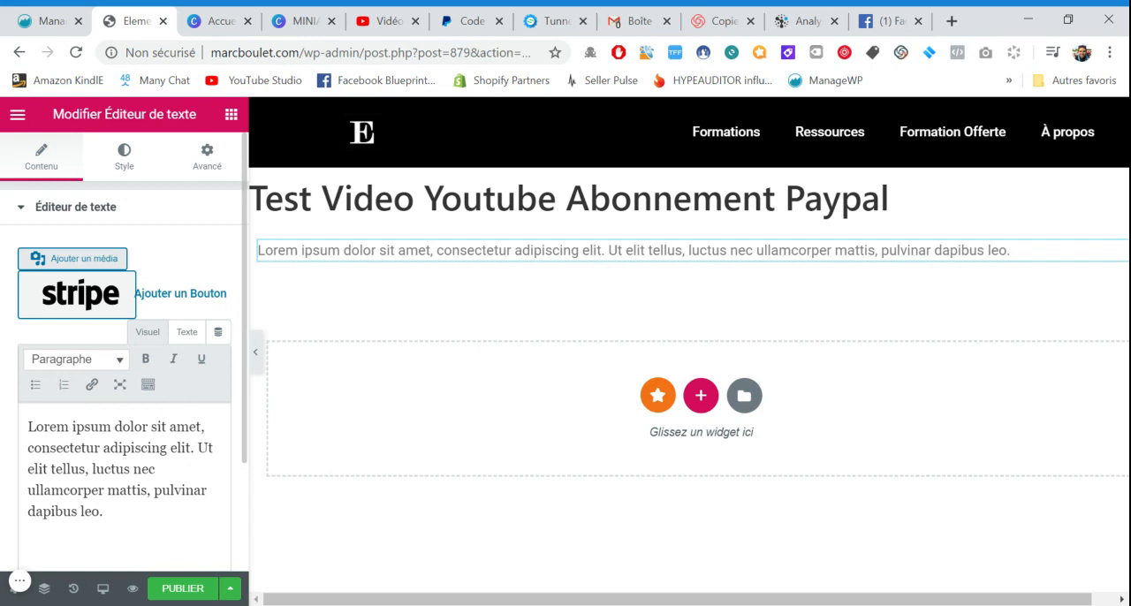
click(186, 332)
click(142, 455)
drag(102, 489, 27, 421)
key(BackSpace)
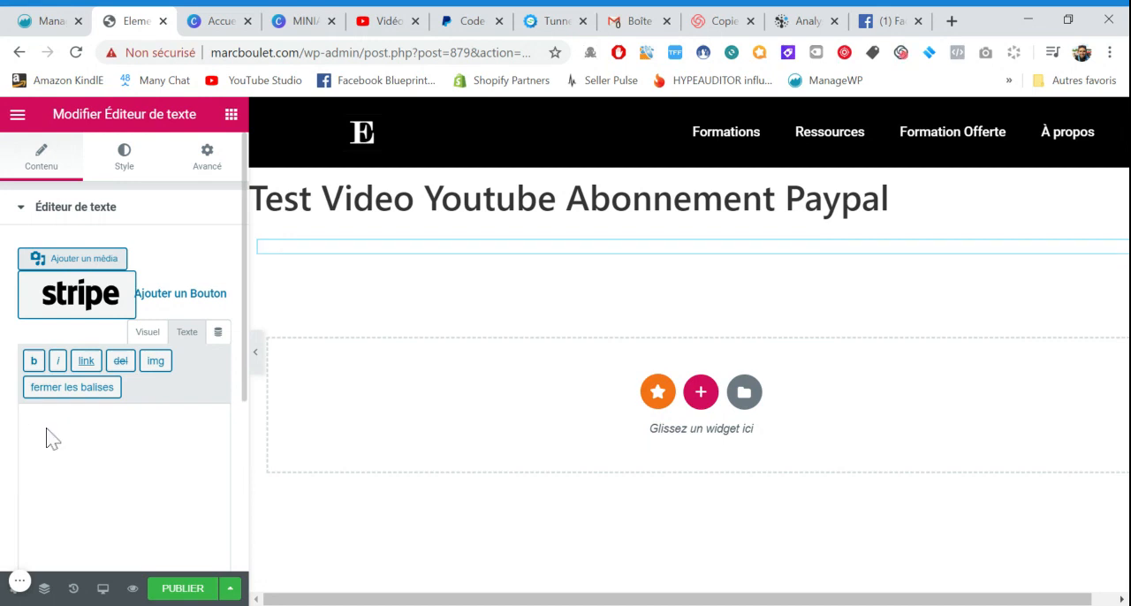
key(ctrl+v)
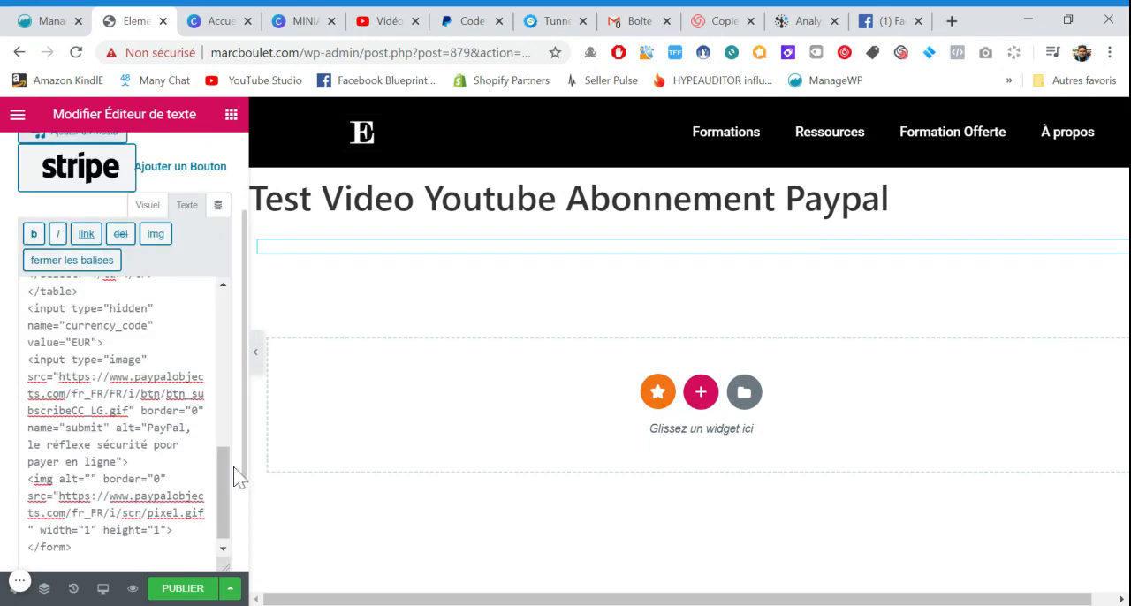
Save the page as a draft and preview it to check the pasted PayPal button
click(230, 589)
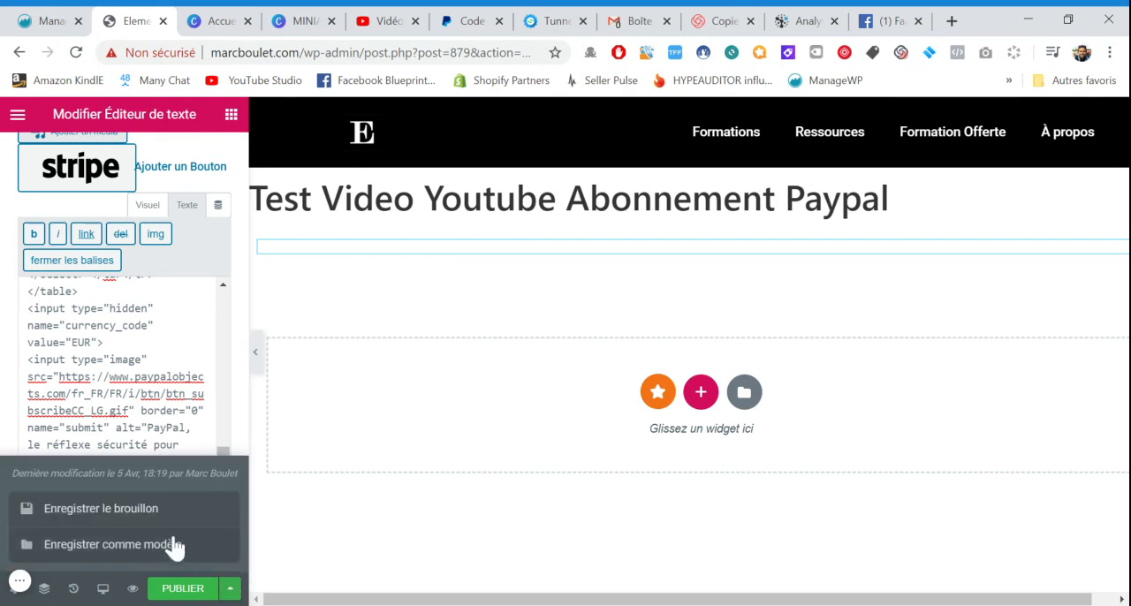
click(148, 524)
scroll(240, 424, down, 3)
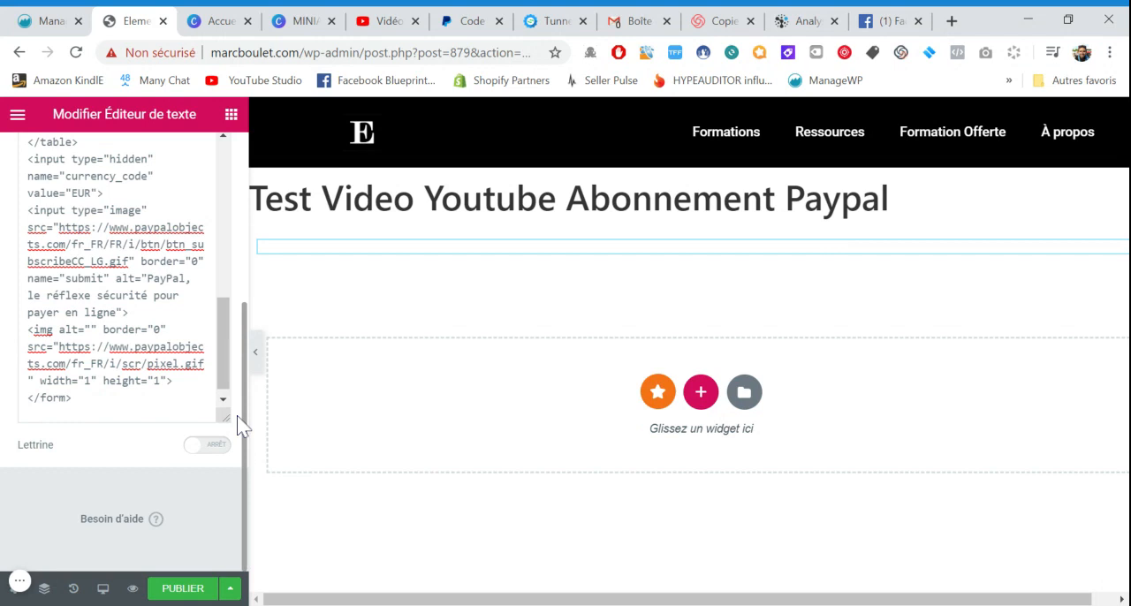
scroll(240, 424, up, 3)
scroll(242, 415, down, 2)
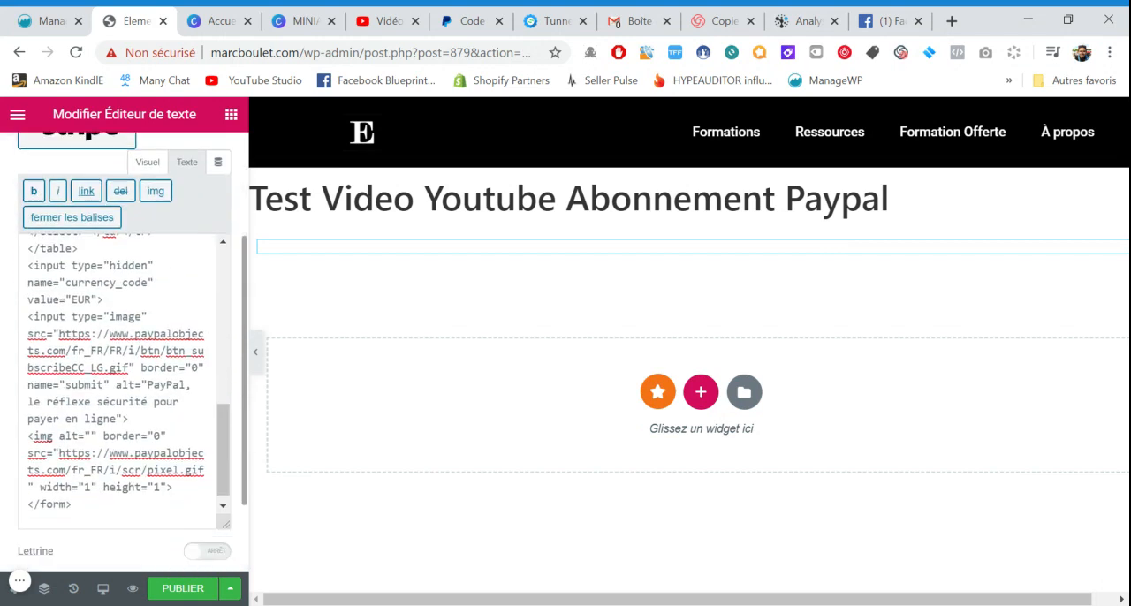
click(133, 588)
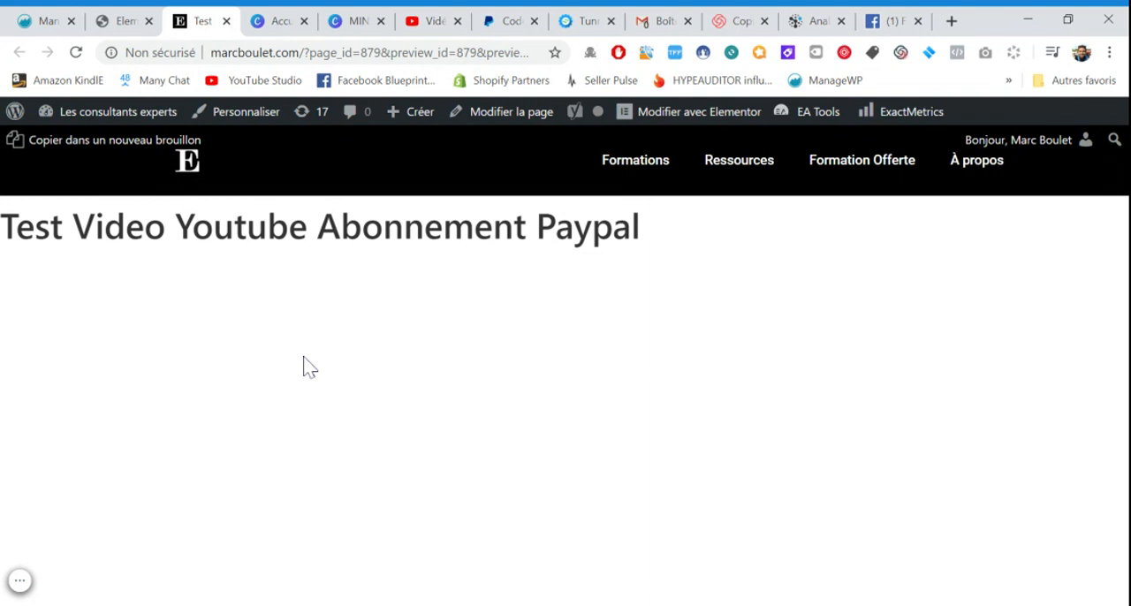
Return to the Elementor editor and add a new section with three equal columns
click(124, 20)
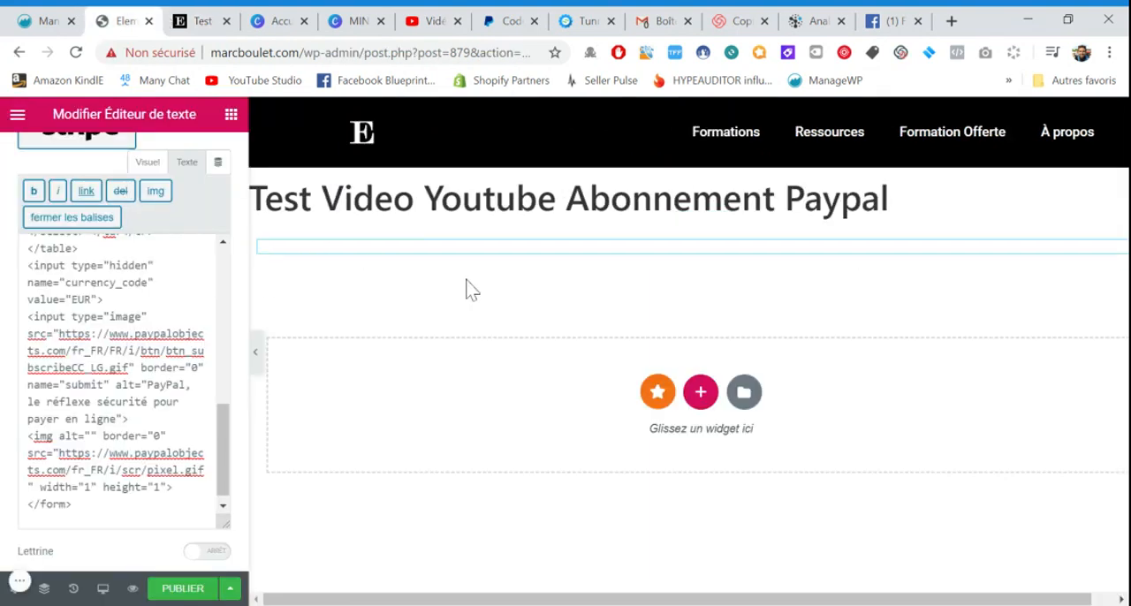
click(707, 392)
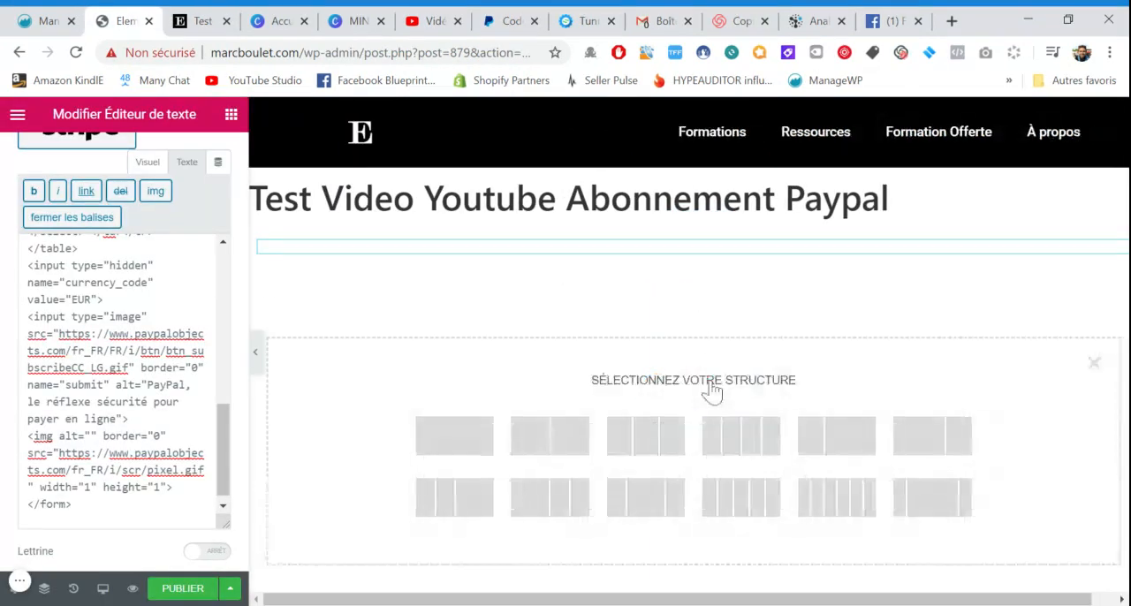
click(645, 436)
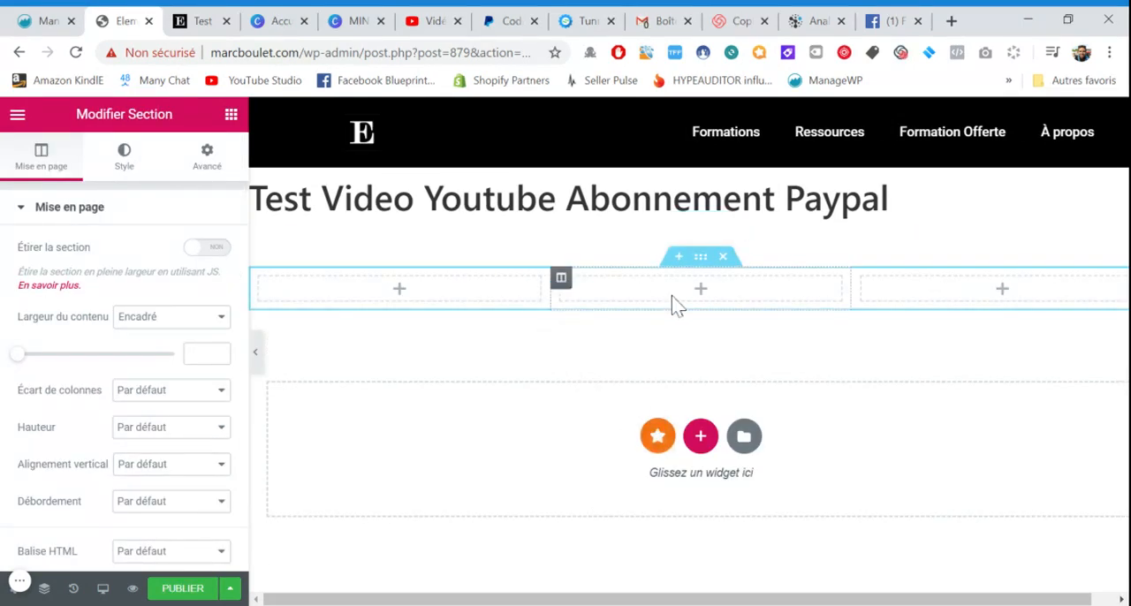
Add a text editor widget to the middle column and replace its placeholder text with the copied PayPal button code in text mode
click(18, 115)
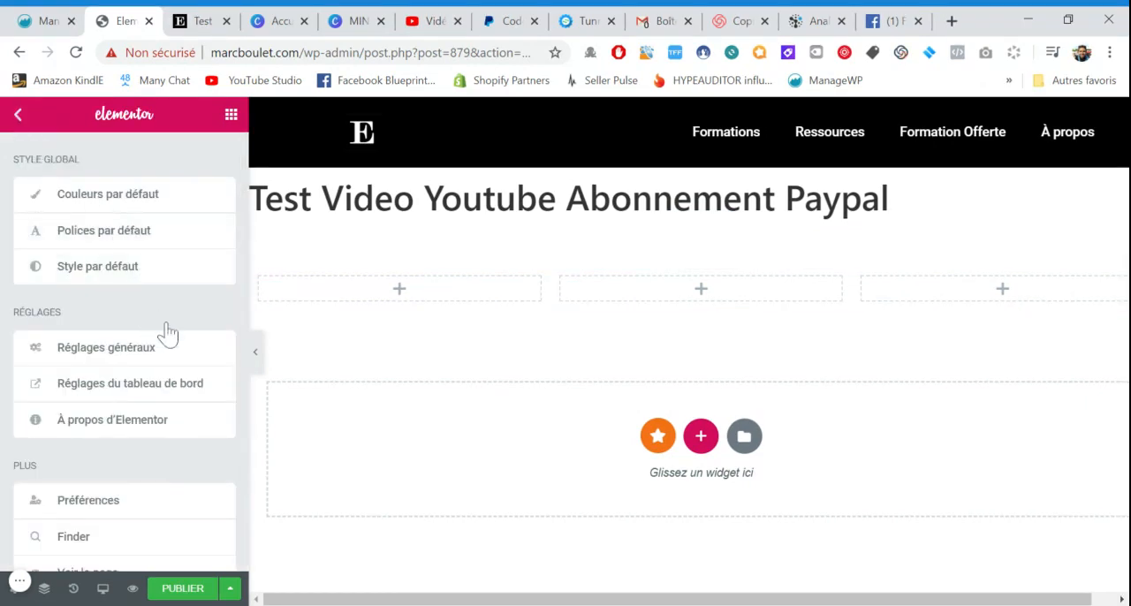
key(Escape)
drag(184, 367, 637, 288)
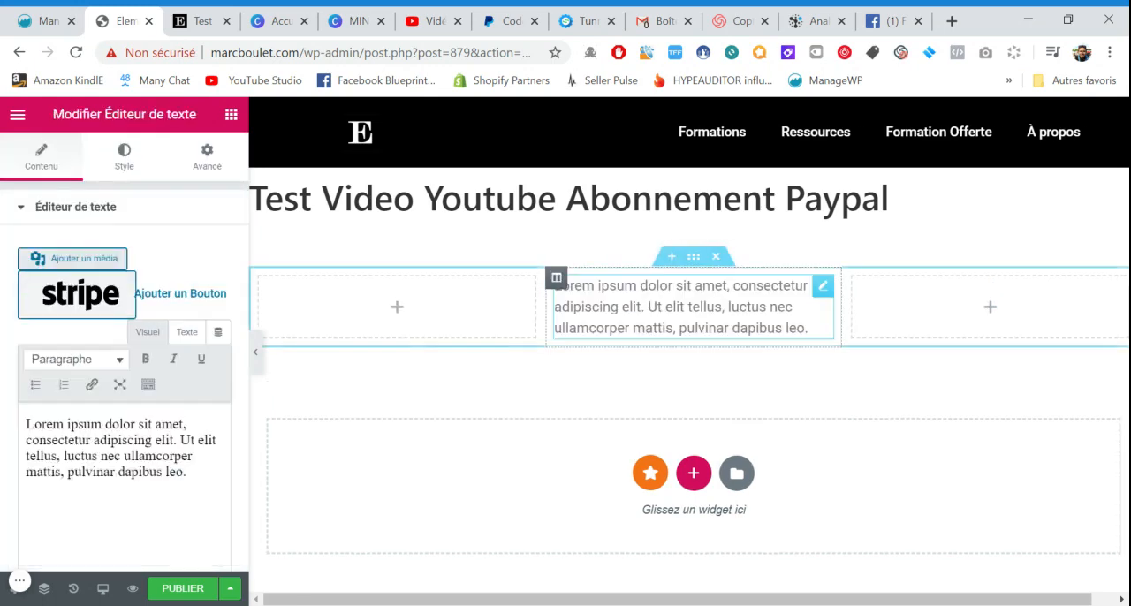
click(189, 335)
click(115, 455)
key(ctrl+a)
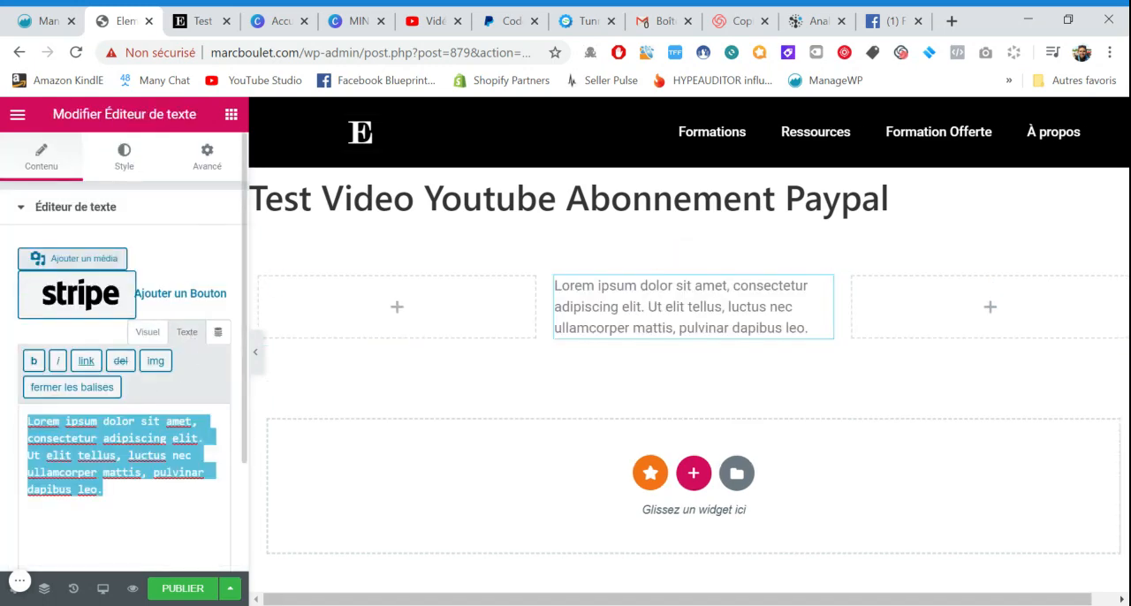
key(ctrl+v)
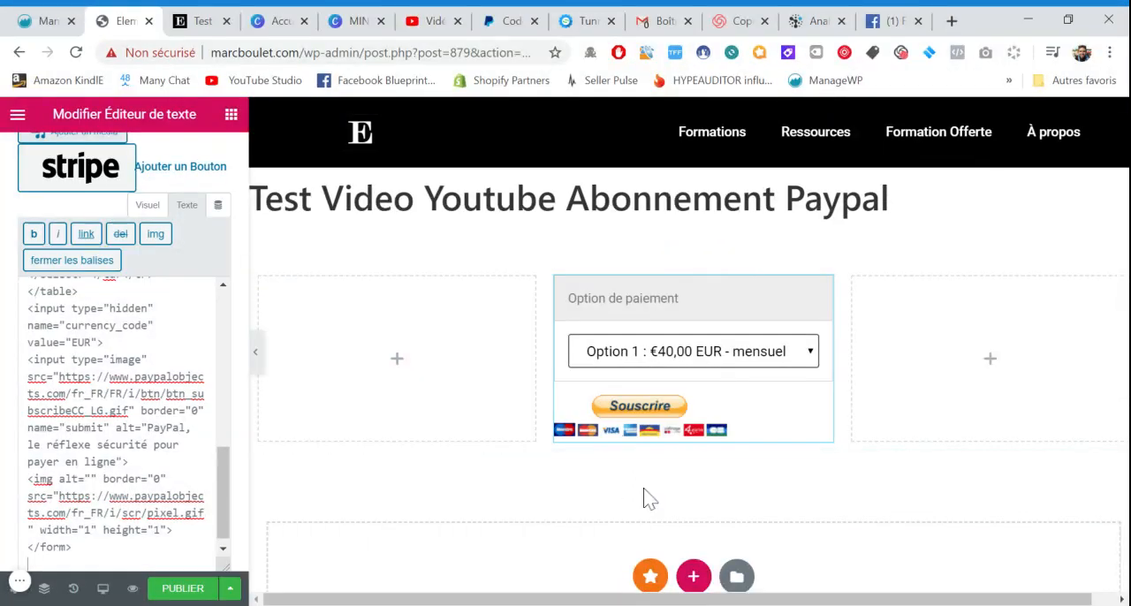
Add another section with three equal columns below the PayPal button section
scroll(650, 499, down, 1)
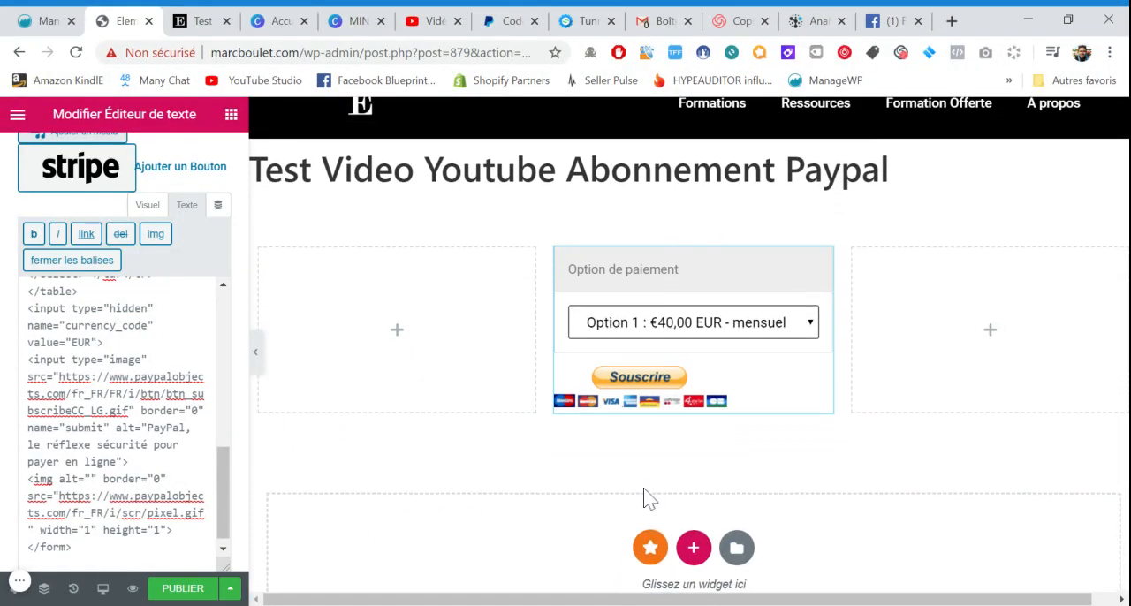
click(693, 537)
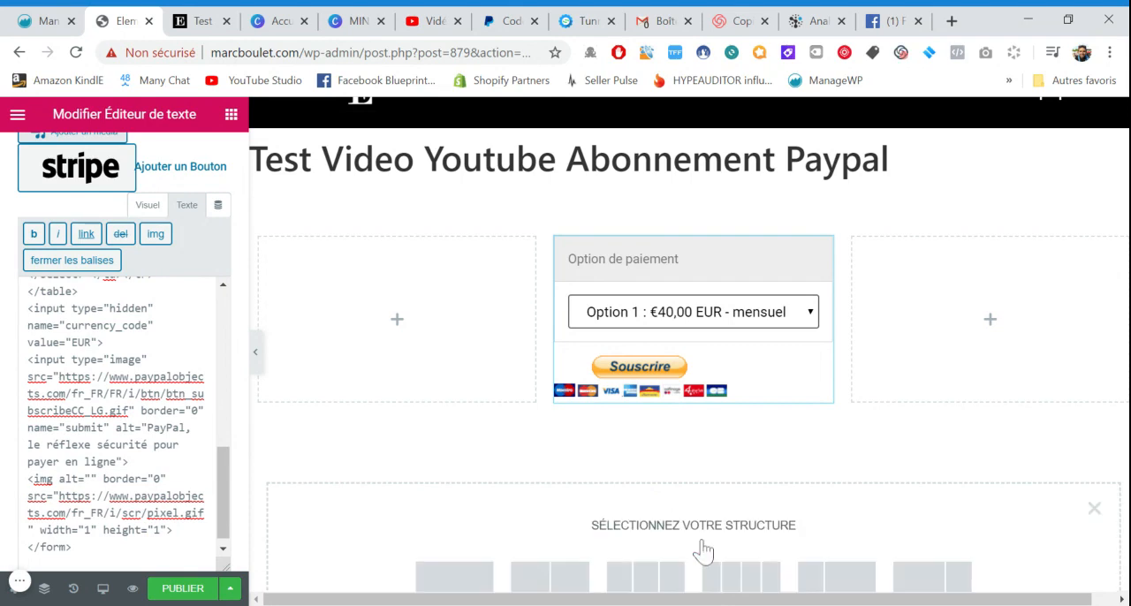
scroll(695, 538, down, 2)
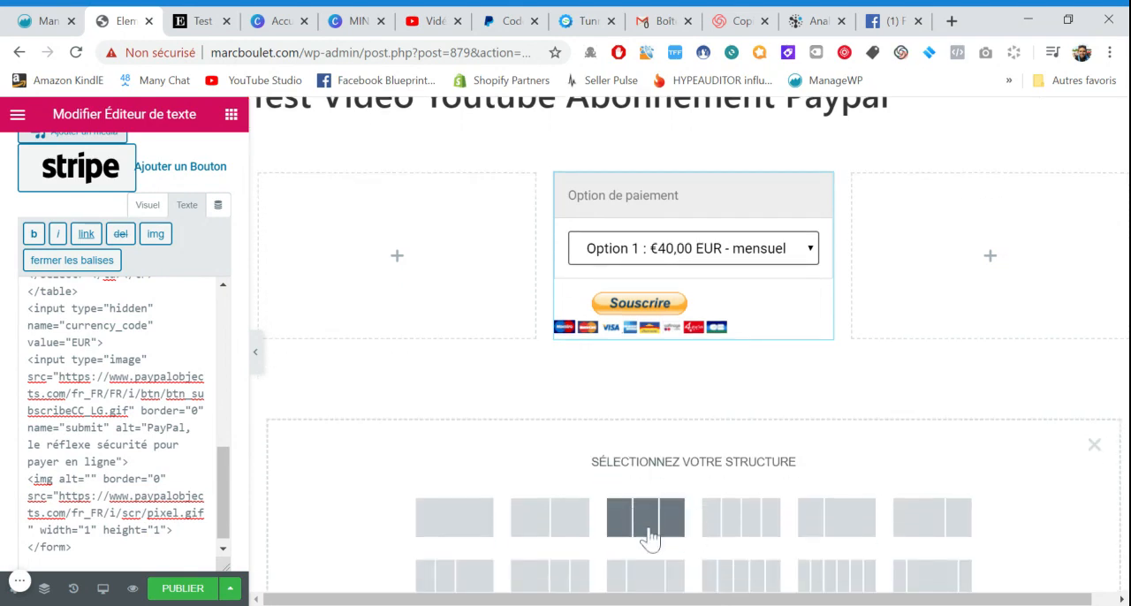
click(652, 530)
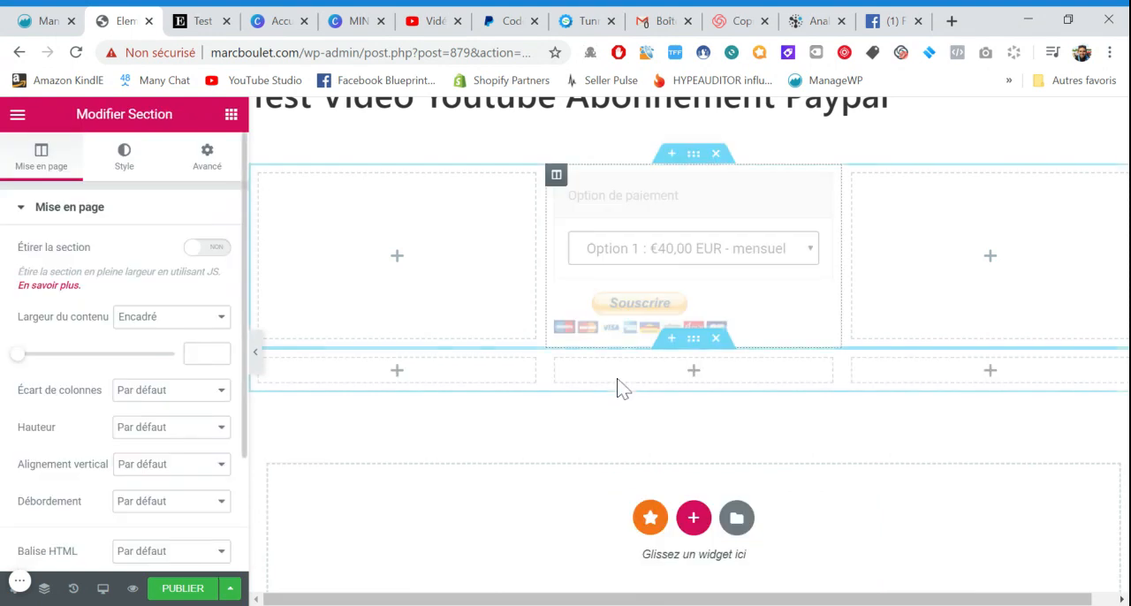
Widen the middle column holding the PayPal button on both sides and delete the empty section above it
drag(541, 277, 510, 281)
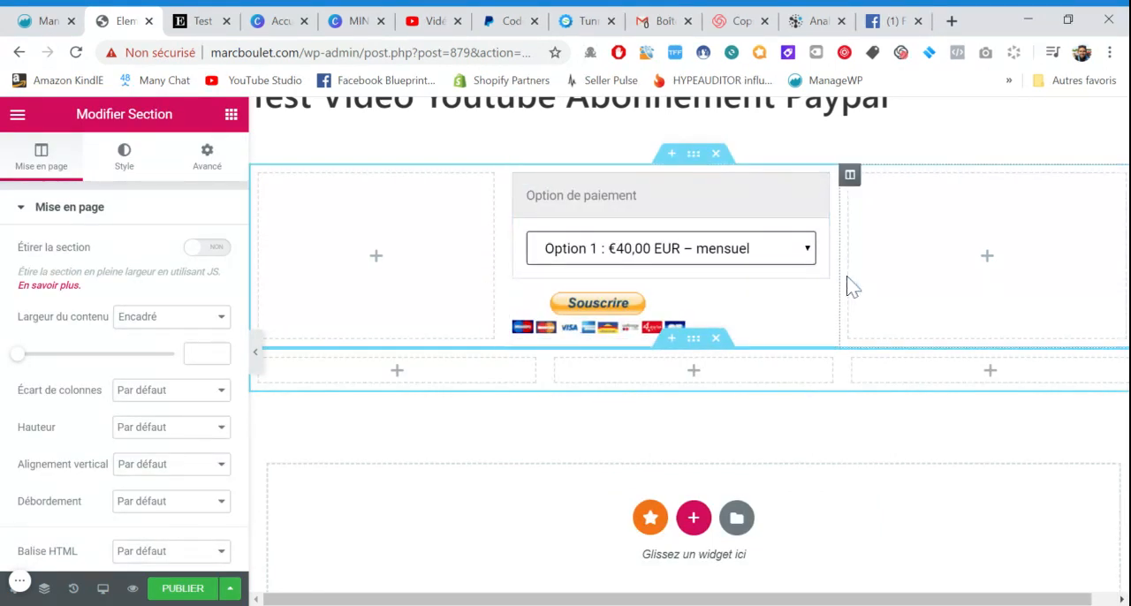
click(717, 310)
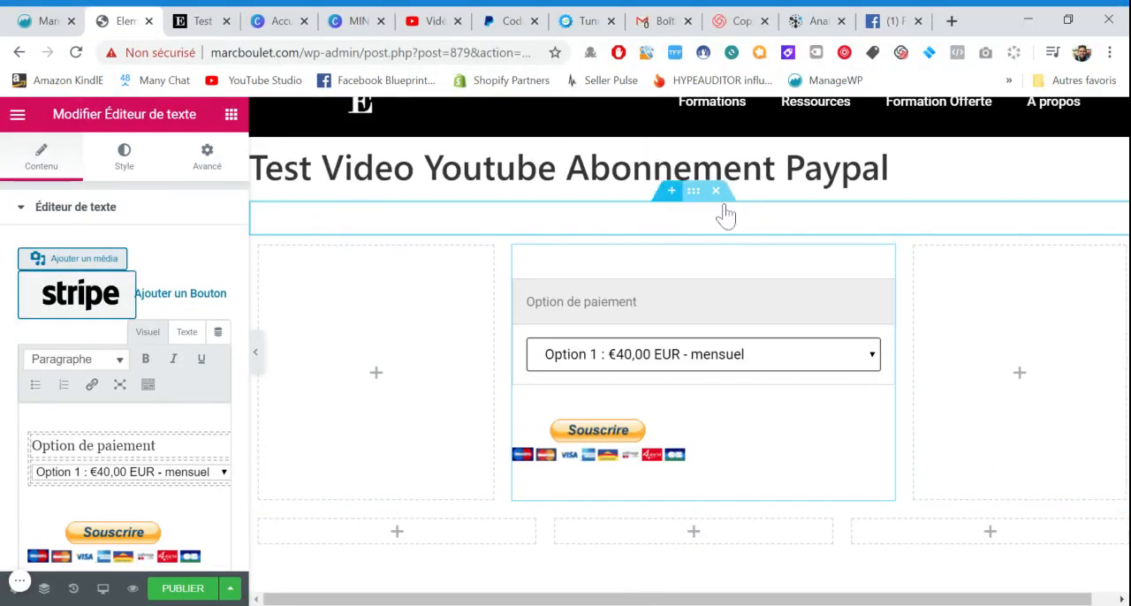
click(715, 191)
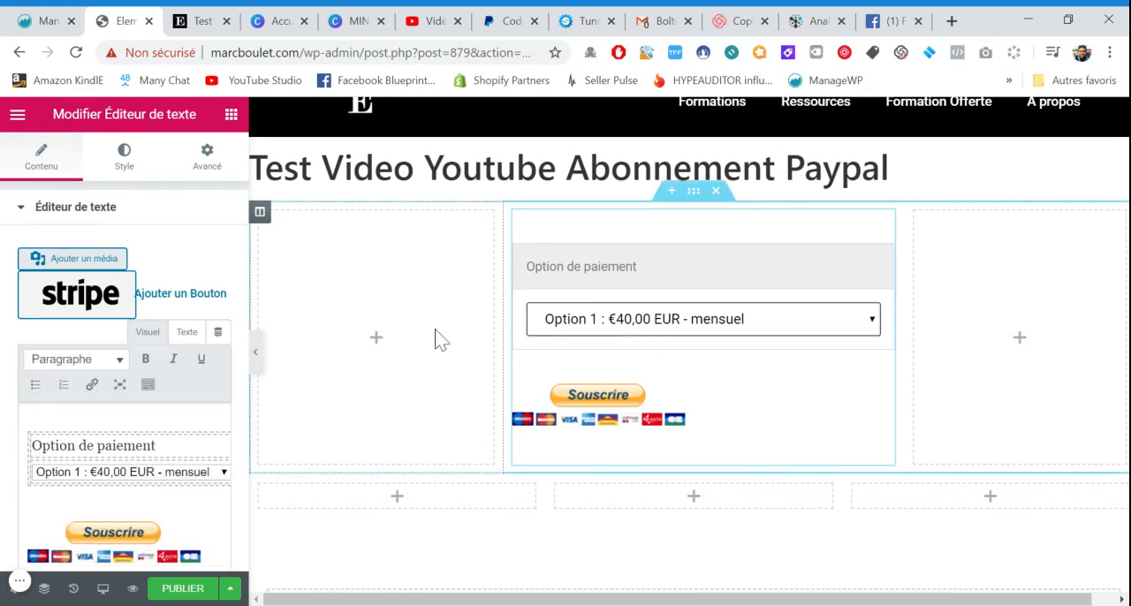
Select all the PayPal button content in the text editor's visual mode and centre-align it
click(187, 331)
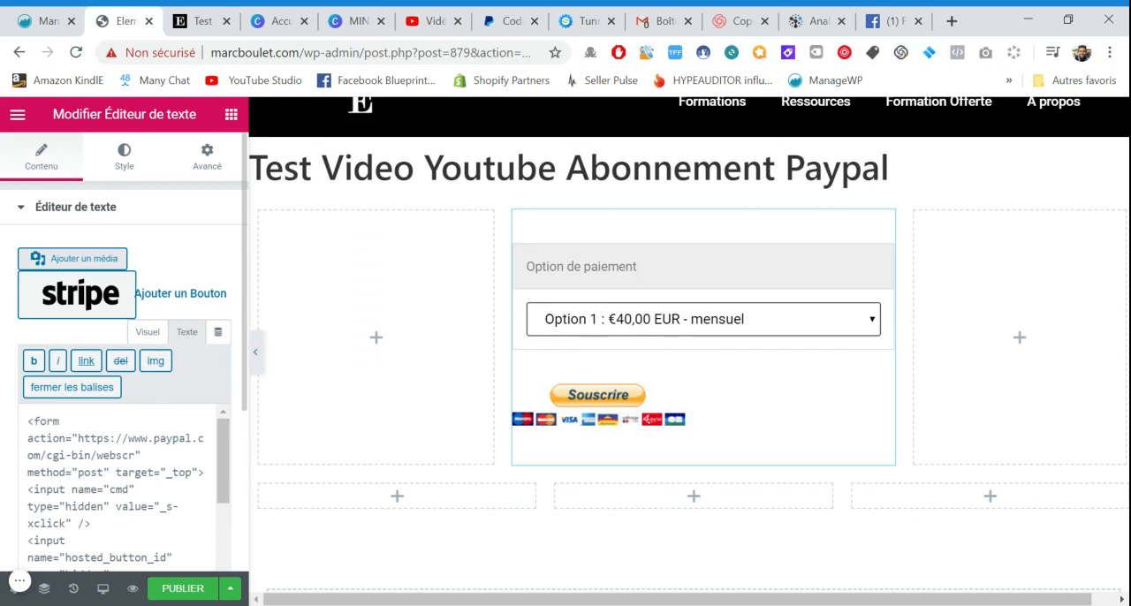
scroll(124, 485, down, 1)
scroll(124, 486, up, 1)
click(150, 335)
scroll(160, 368, down, 1)
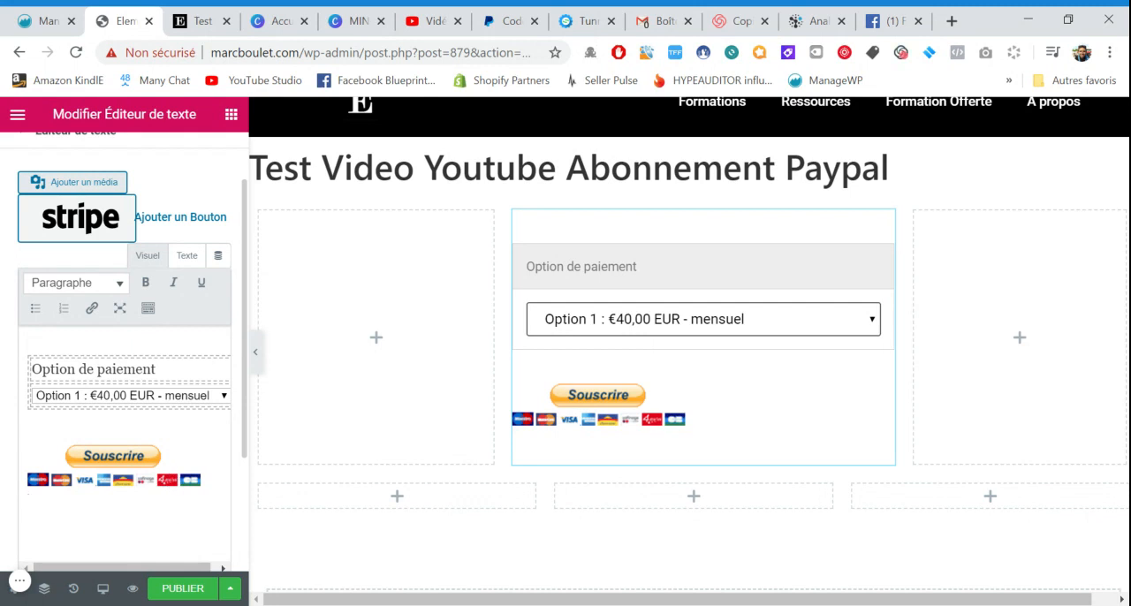
key(ctrl+a)
click(148, 308)
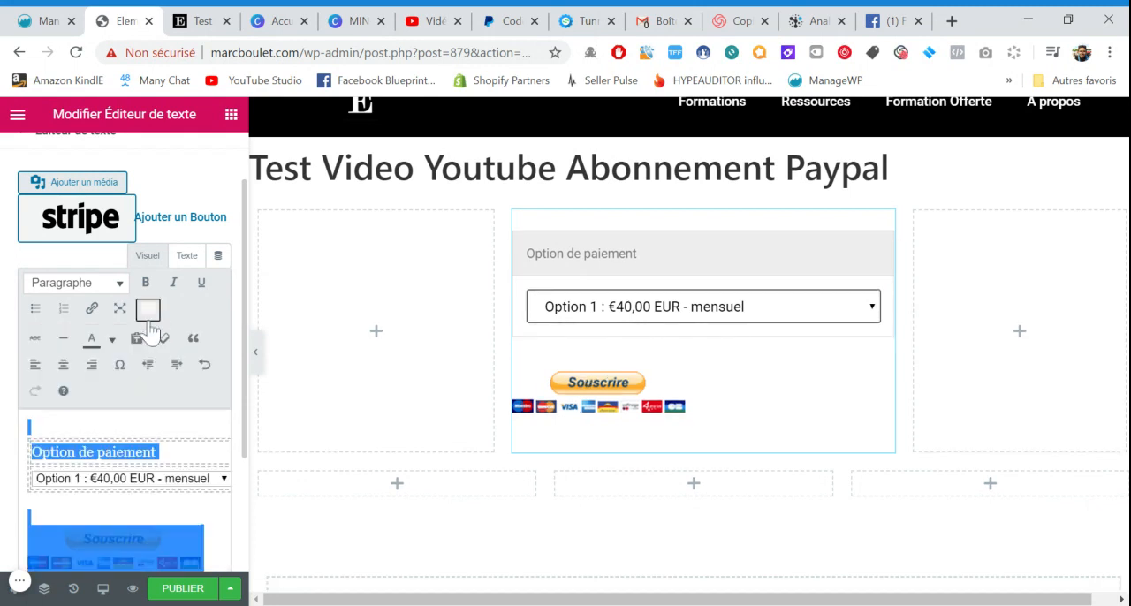
click(62, 366)
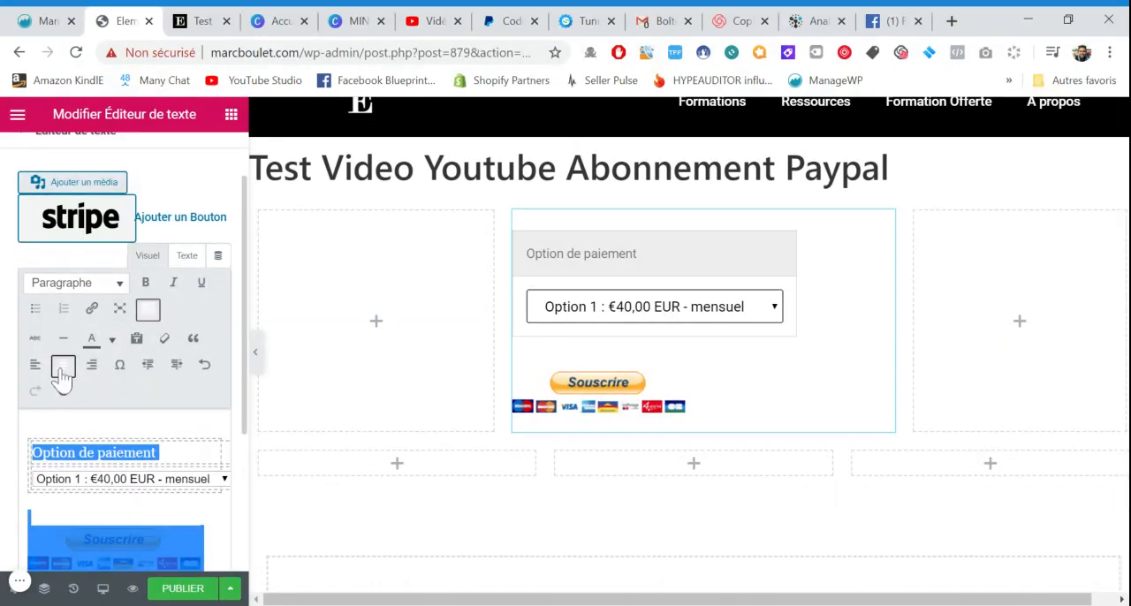
click(148, 308)
click(500, 345)
scroll(500, 345, up, 1)
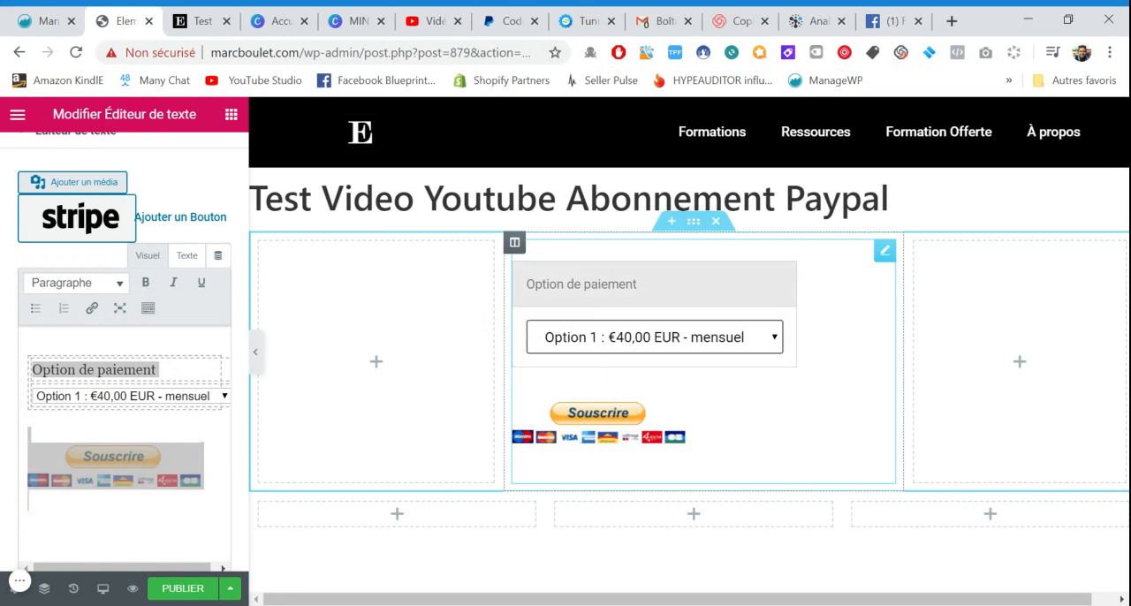
triple_click(580, 286)
click(580, 295)
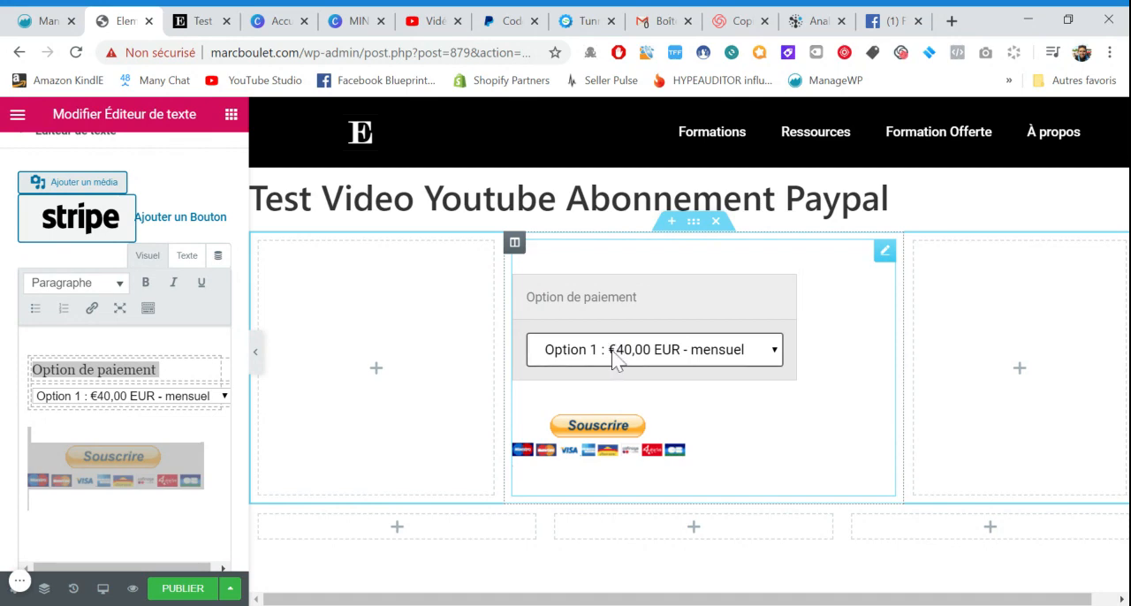
Preview the page to check the layout of the PayPal subscription button
click(133, 588)
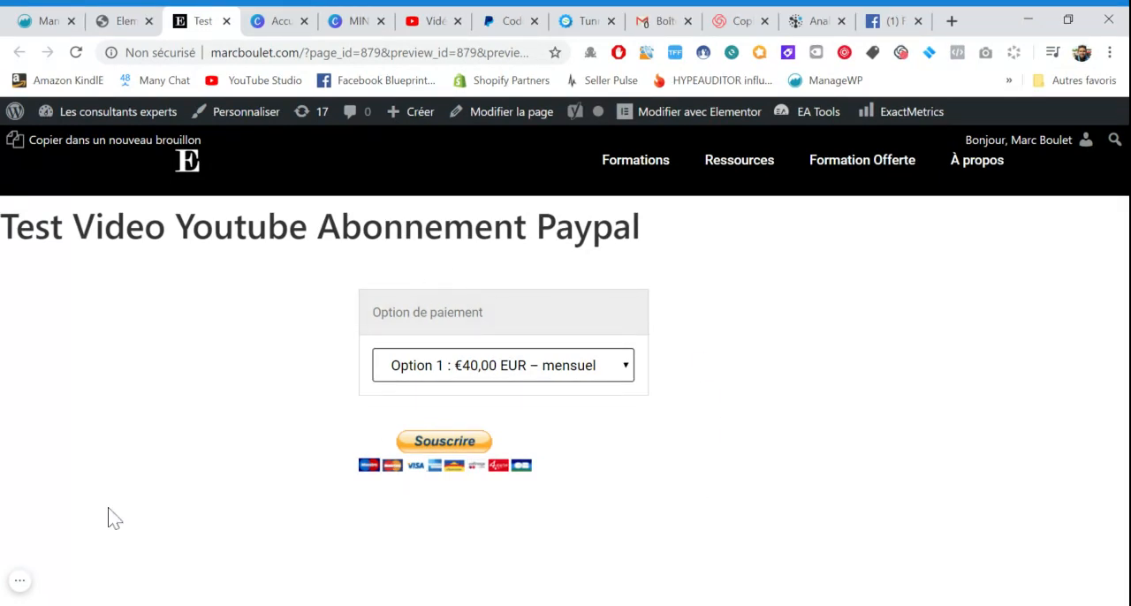
click(20, 580)
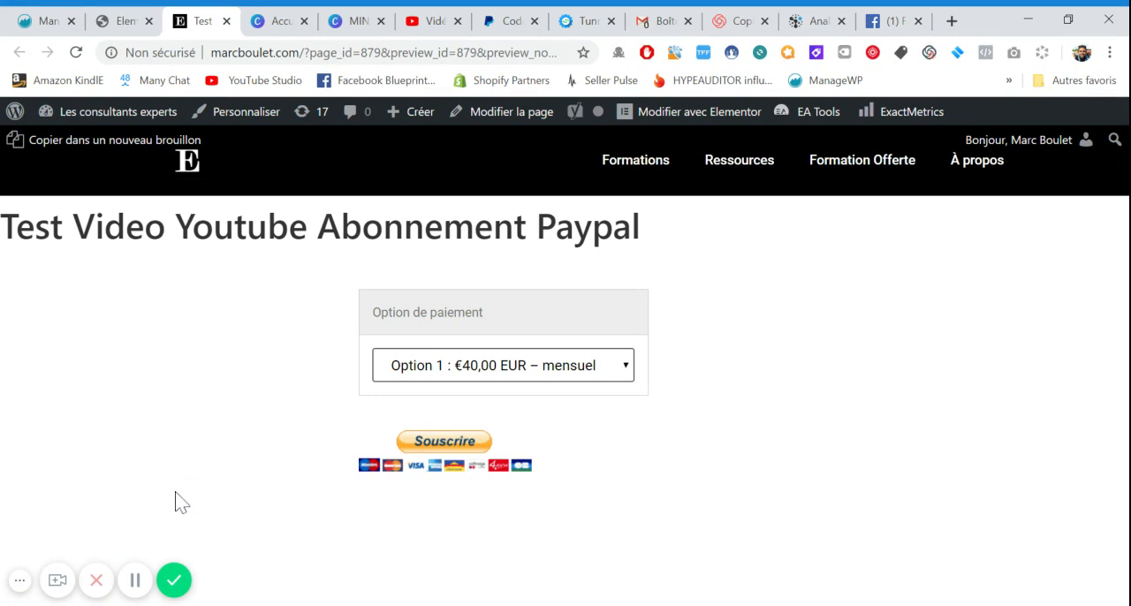